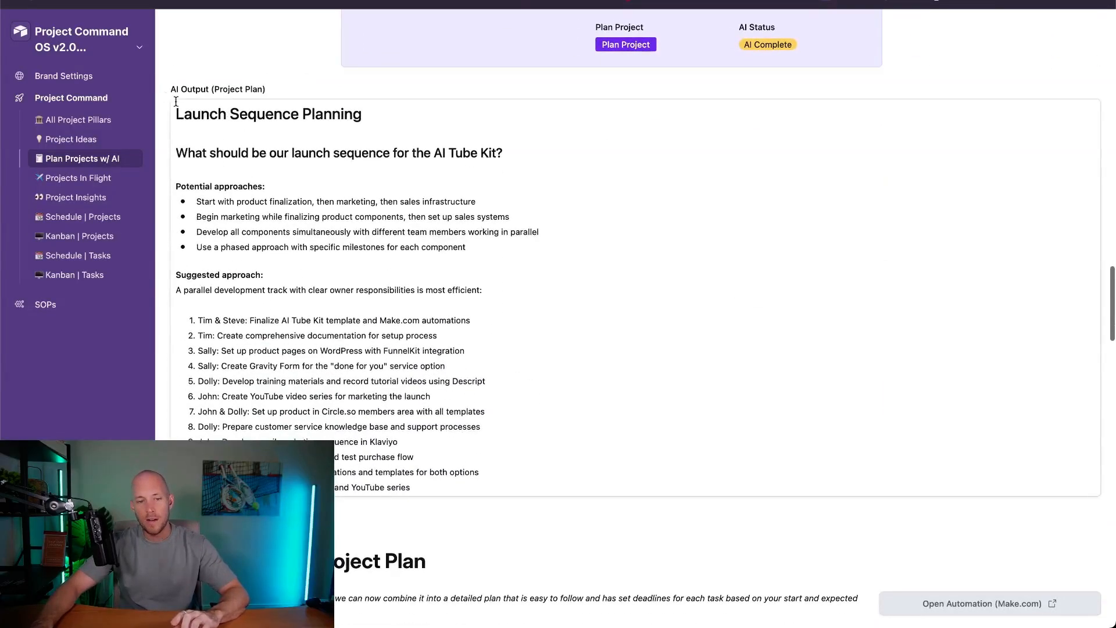
Step: Review the AI Output project plan, covering its potential approaches and the numbered team tasks under the suggested approach
left_click(221, 164)
key("super+a")
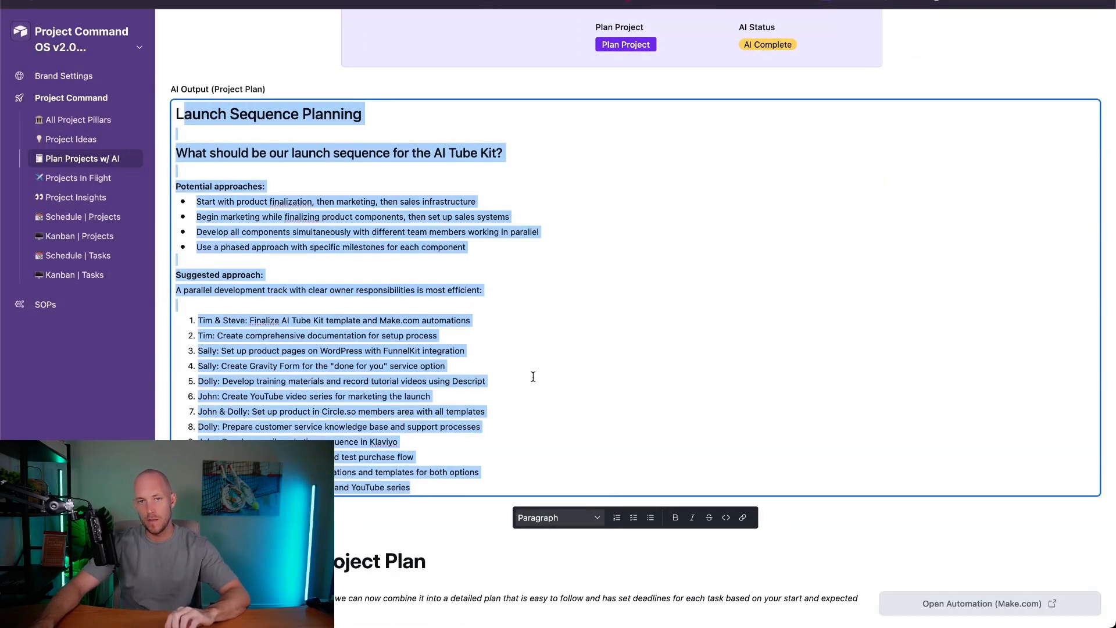
left_click(301, 215)
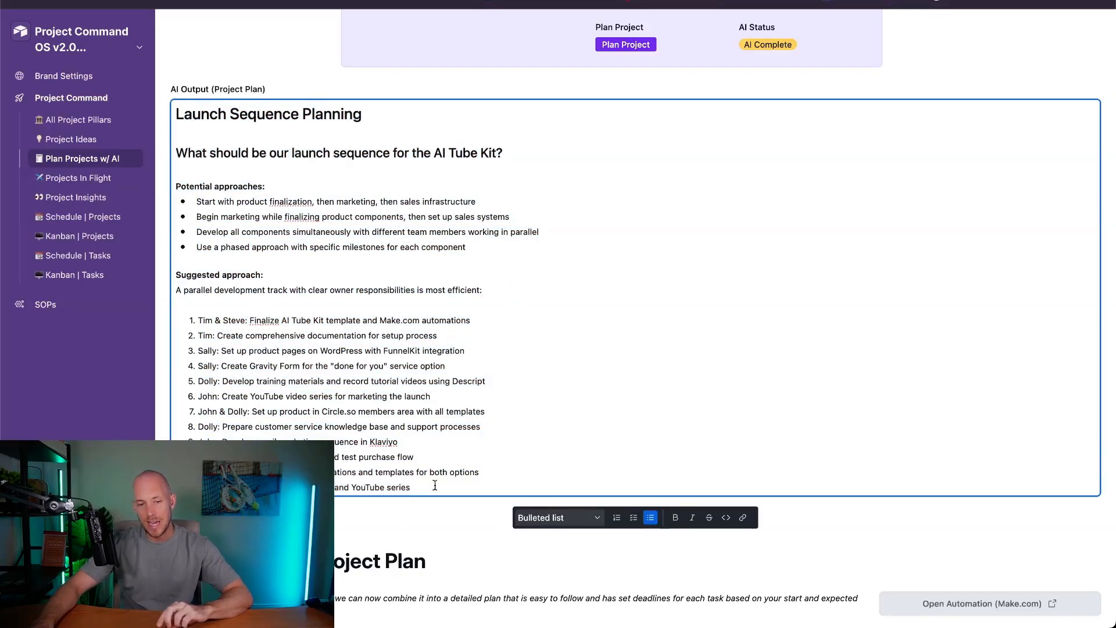
left_click_drag(377, 485, 175, 322)
left_click(214, 327)
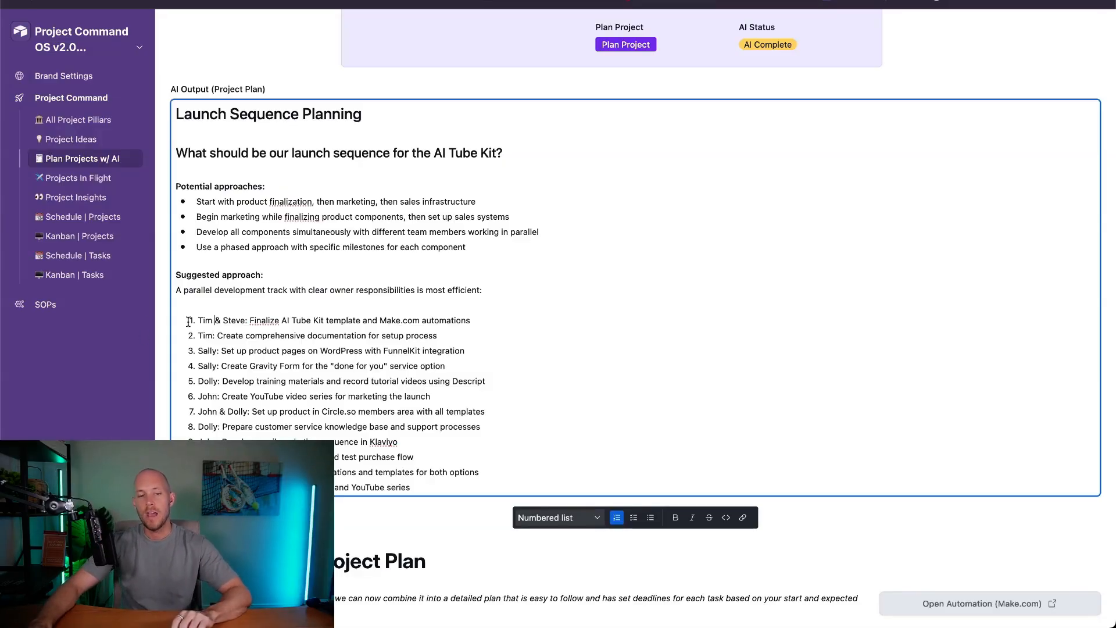
left_click_drag(187, 321, 605, 406)
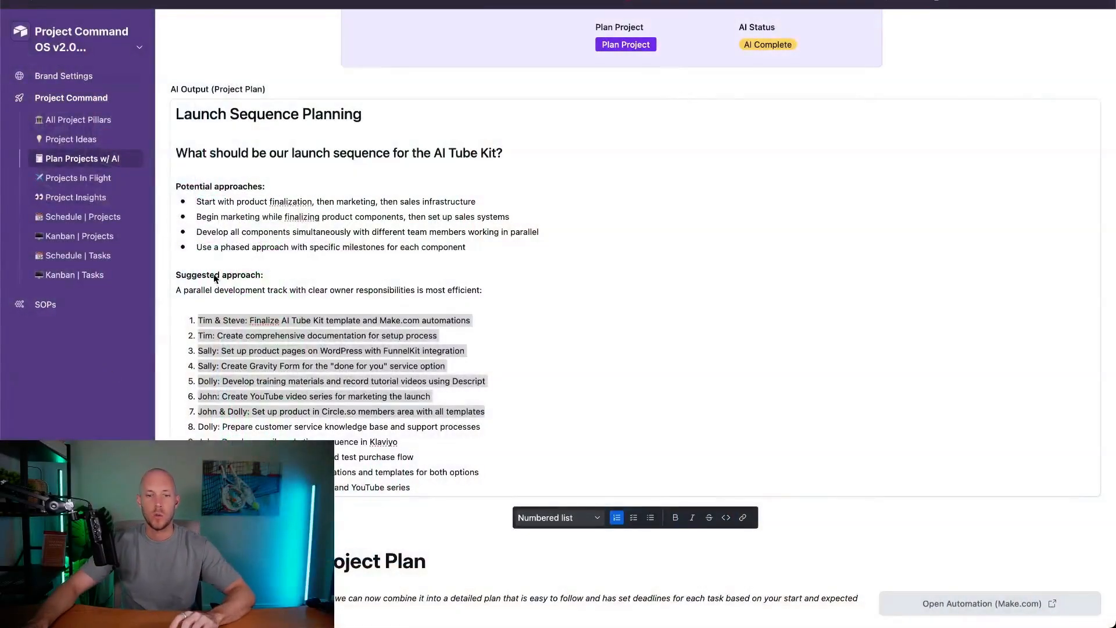
left_click(236, 110)
left_click(318, 89)
left_click_drag(198, 320, 410, 487)
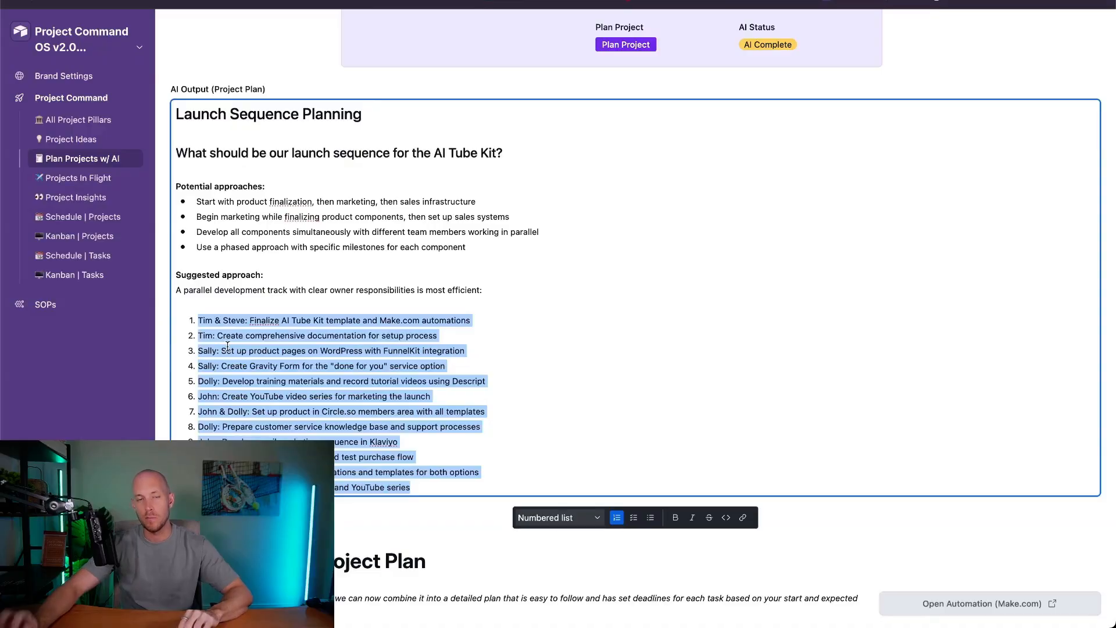
left_click_drag(197, 320, 594, 500)
left_click(468, 482)
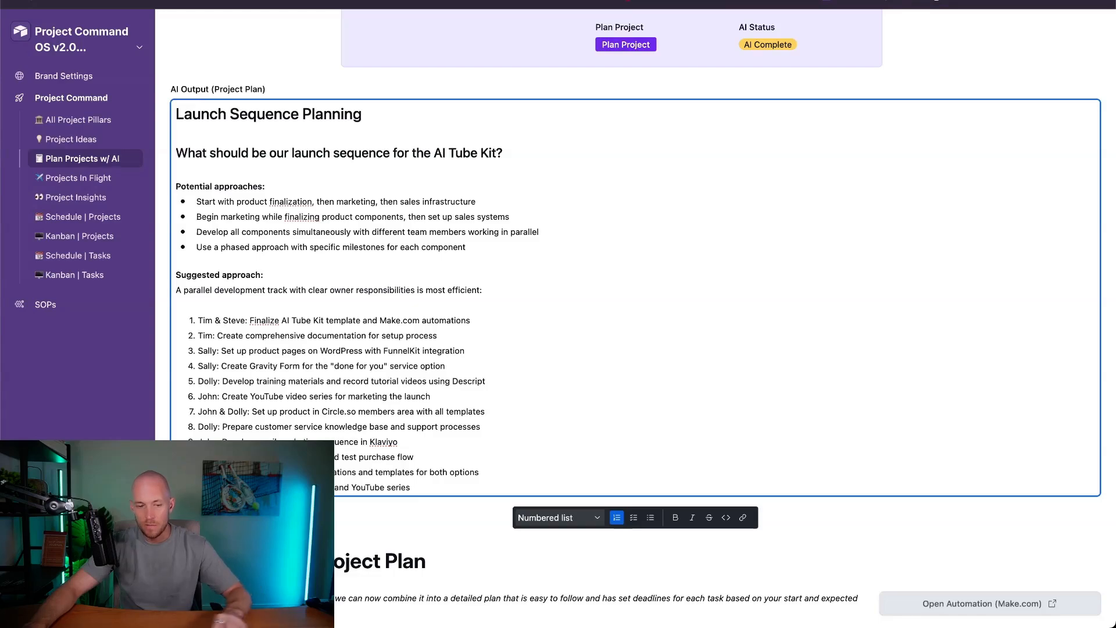
key("BackSpace")
key("BackSpace")
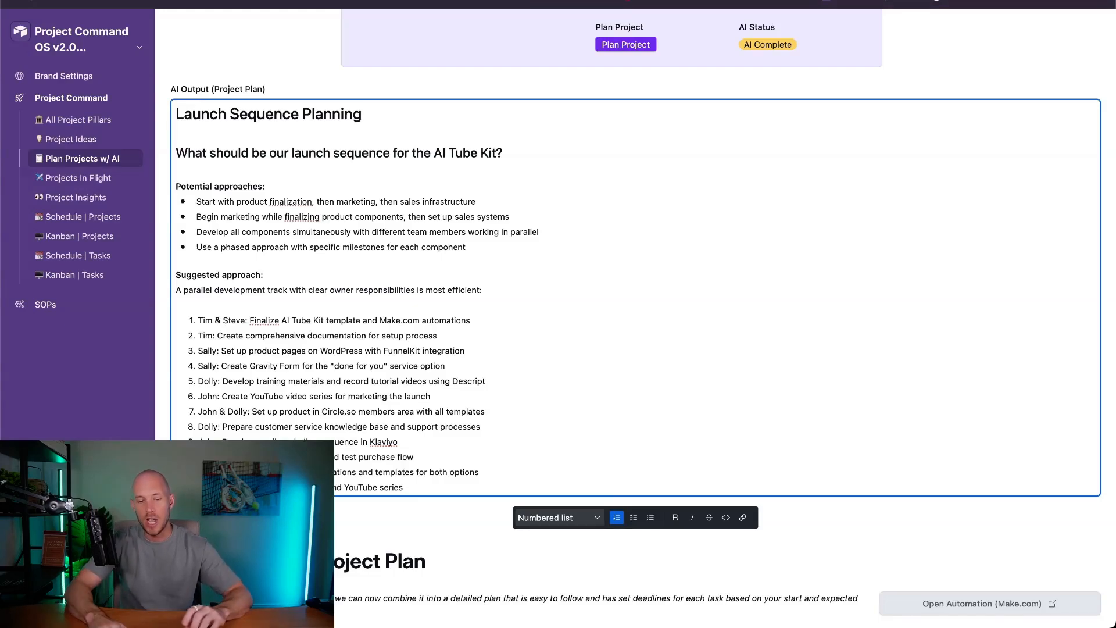
type("John")
scroll(299, 412, "down", 1)
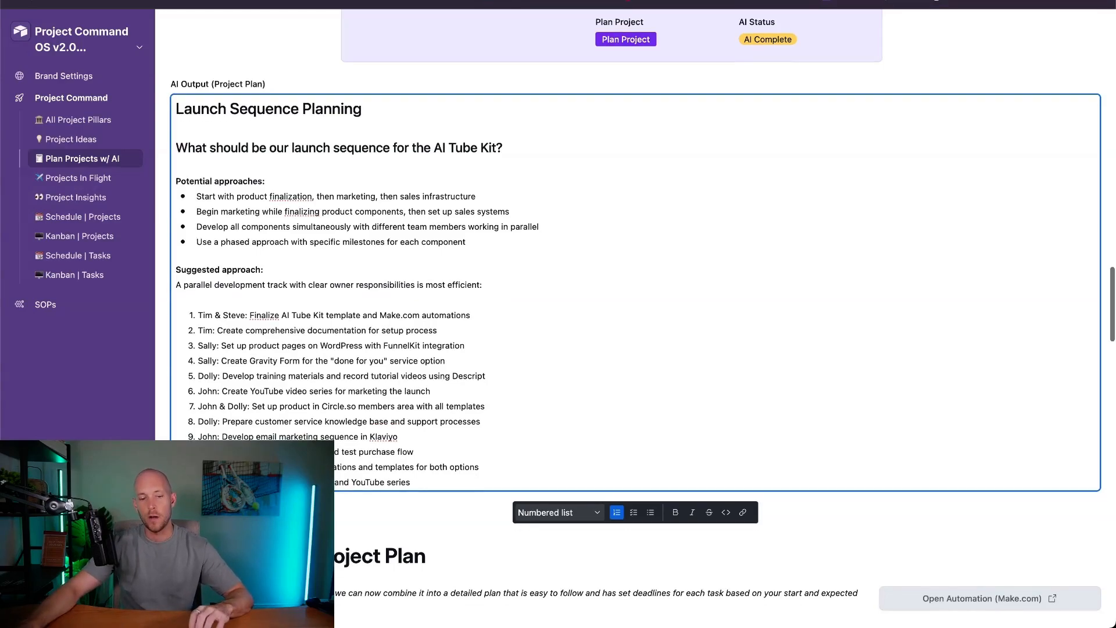
Step: Switch to the Projects table's Grid view DEV and check the configuration of the Plan Project button field
scroll(299, 412, "down", 7)
left_click(270, 234)
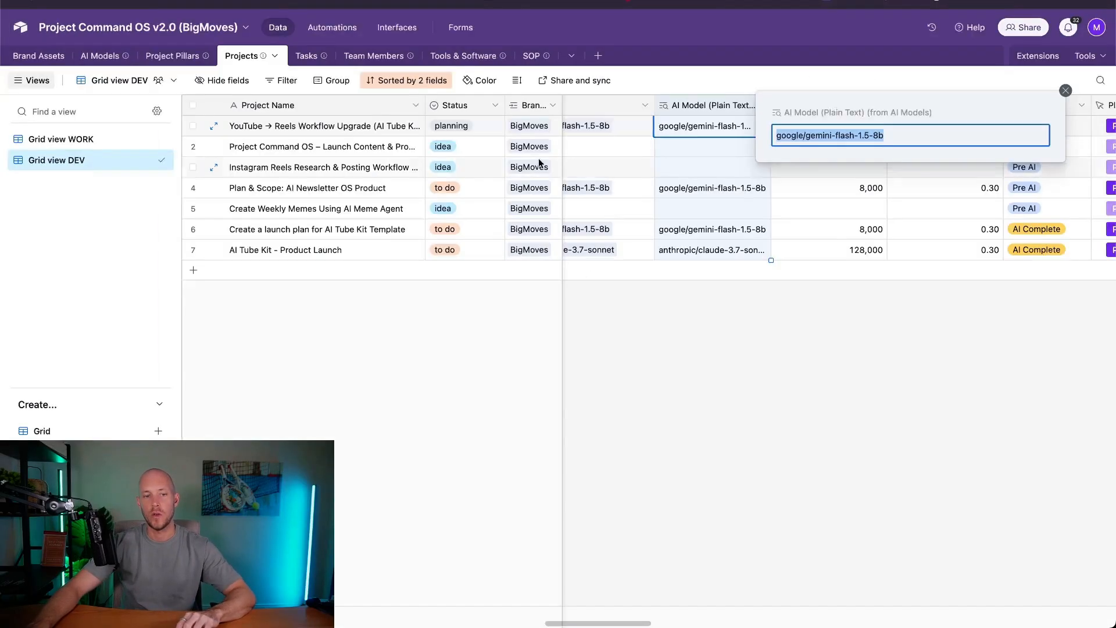
left_click(713, 346)
scroll(755, 250, "right", 8)
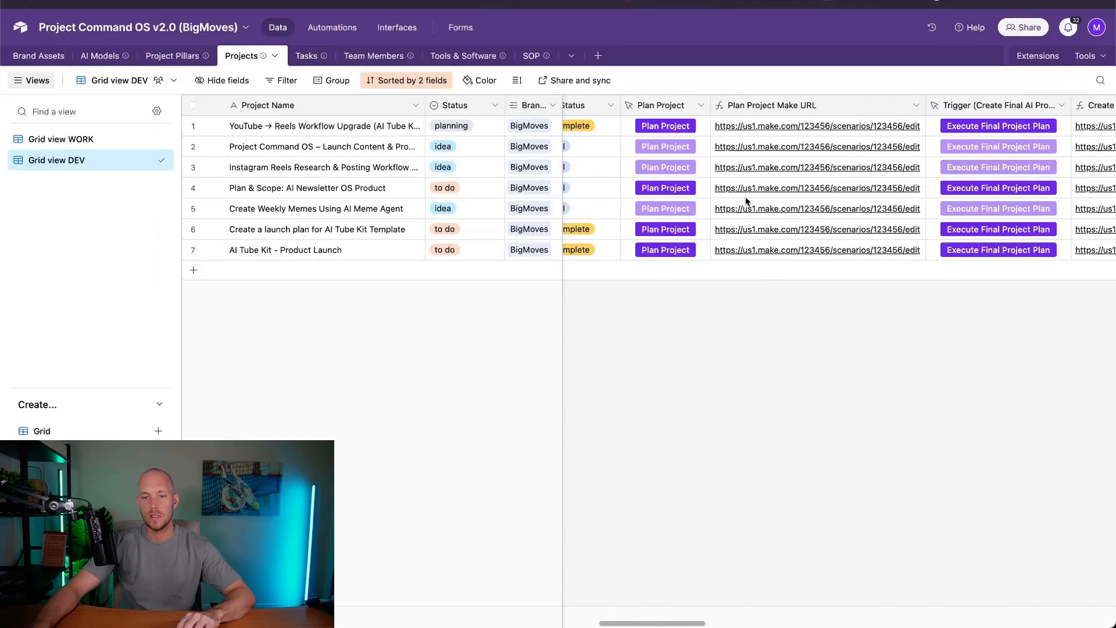
scroll(746, 201, "right", 2)
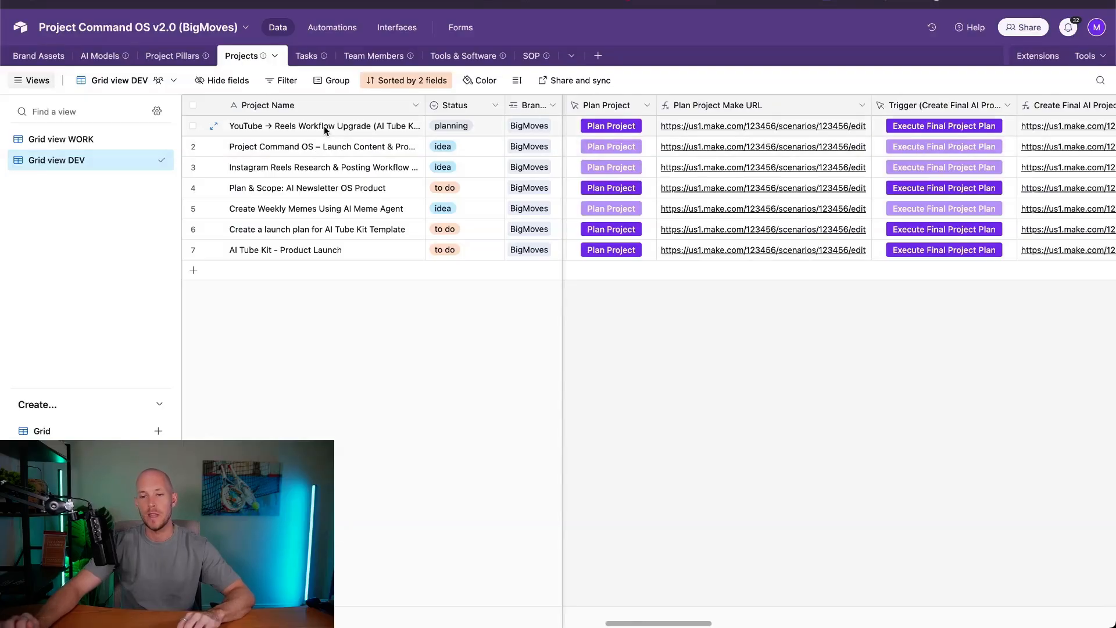
scroll(589, 125, "left", 2)
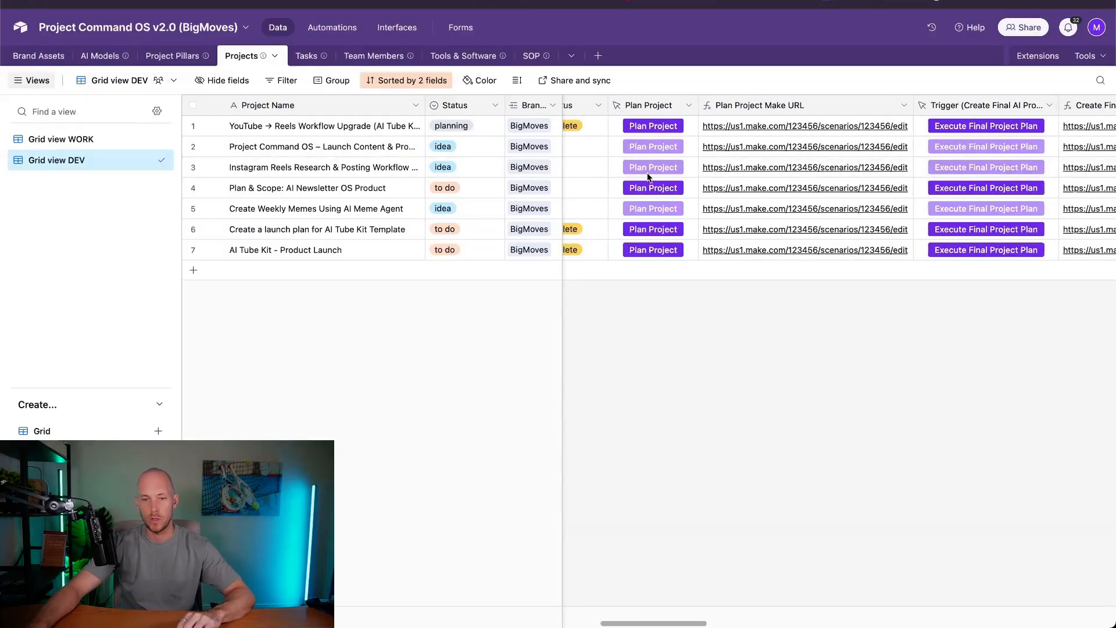
left_click(670, 122)
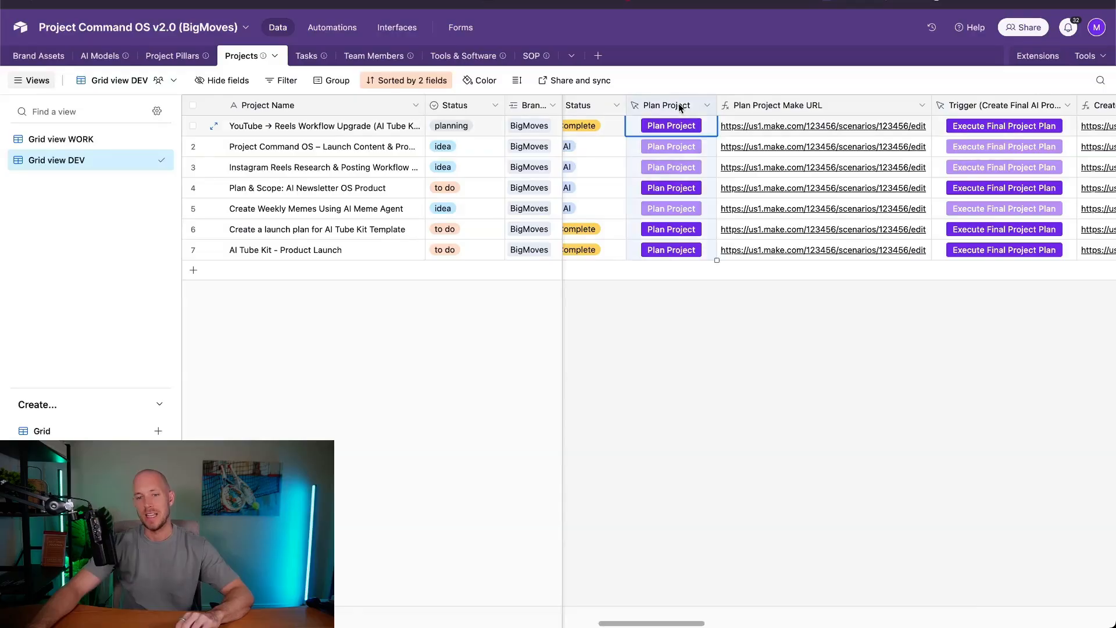
double_click(678, 103)
left_click(759, 506)
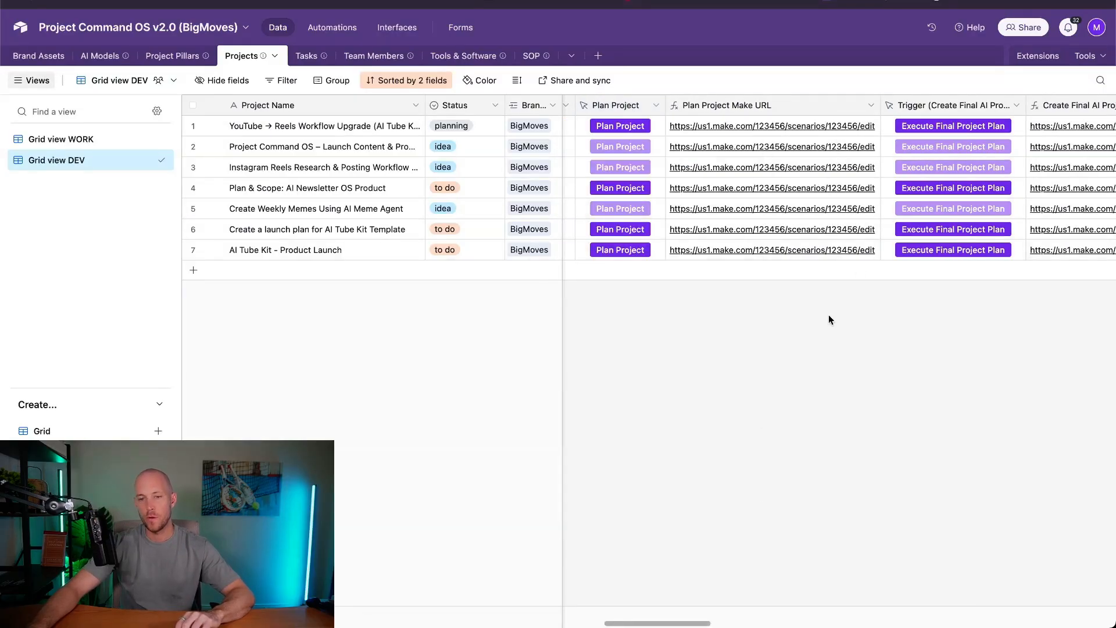
Step: Examine the URL formula behind the Trigger (Create Final AI Project Plan) button field, including its conditions and the table and record IDs
scroll(814, 221, "right", 3)
scroll(804, 100, "right", 4)
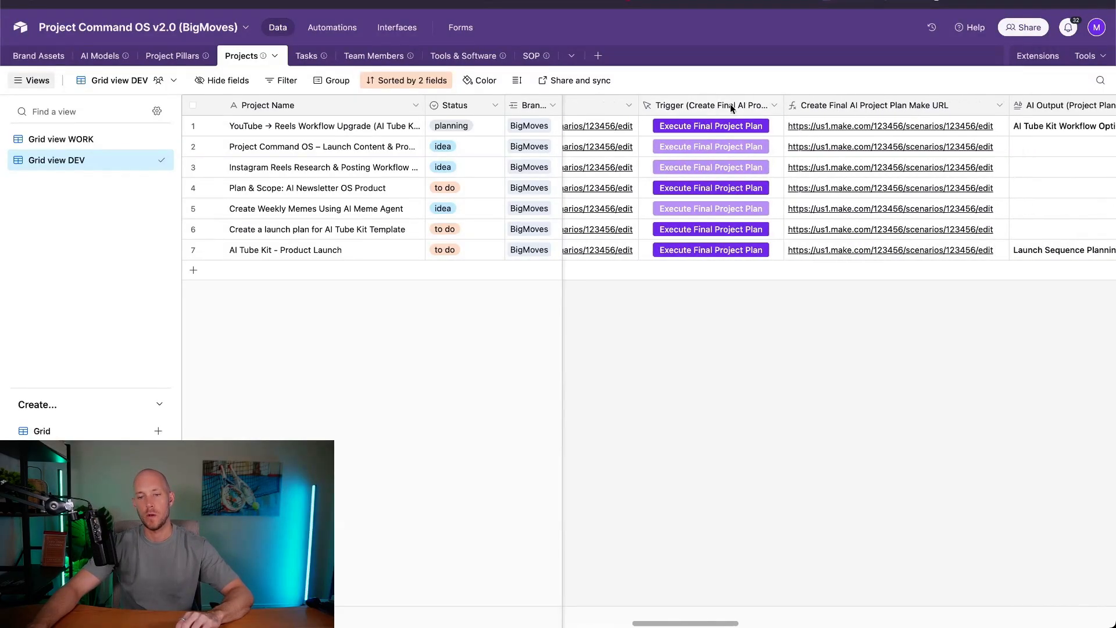
double_click(692, 105)
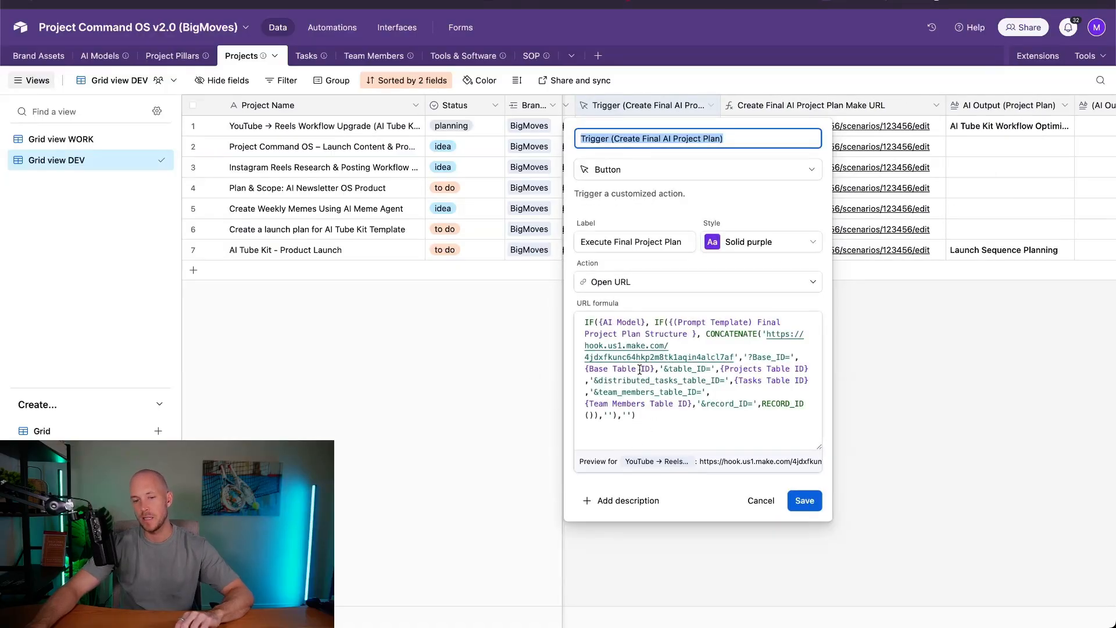
left_click_drag(593, 323, 684, 334)
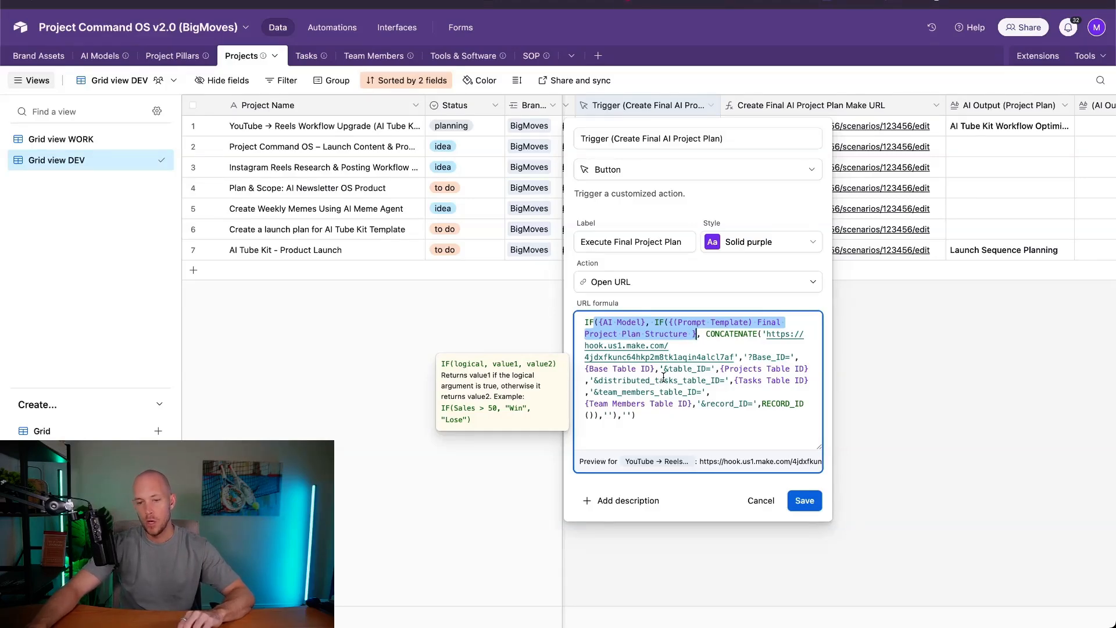
left_click_drag(639, 369, 692, 483)
left_click(677, 384)
left_click(707, 417)
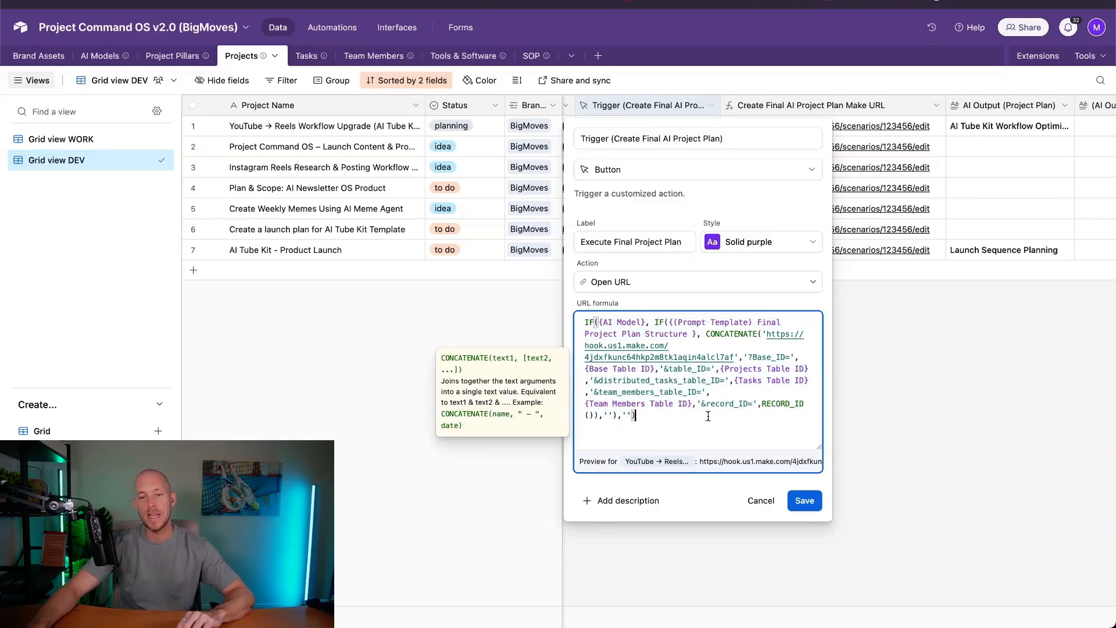
left_click(806, 501)
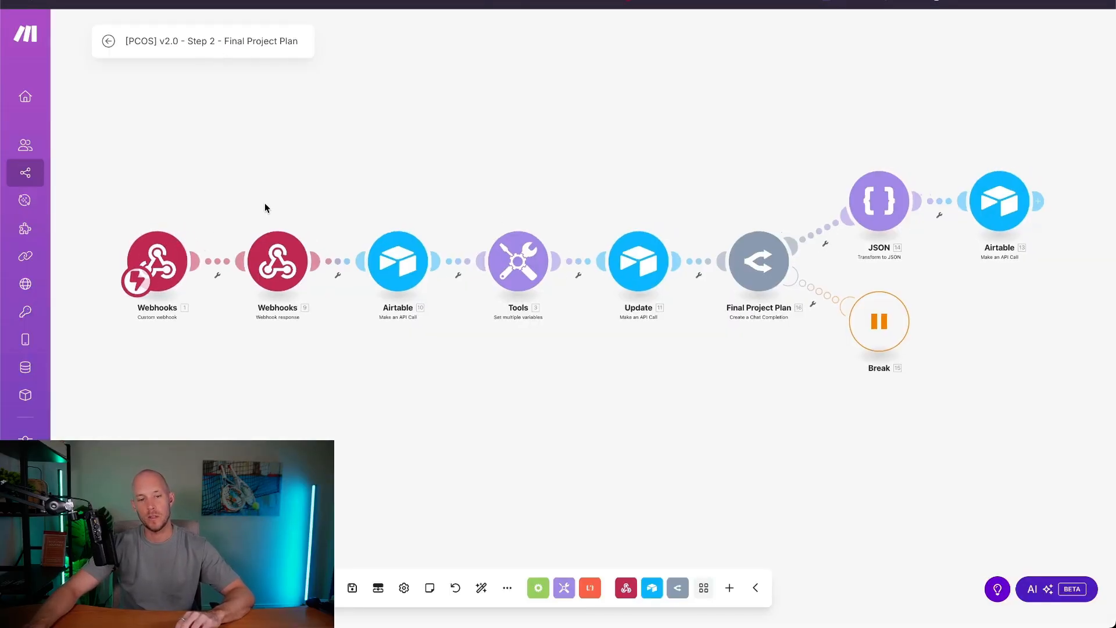
Step: In the Make scenario "[PCOS] v2.0 - Step 2 - Final Project Plan", unlink the Webhook response module from the following Airtable module
scroll(265, 204, "down", 2)
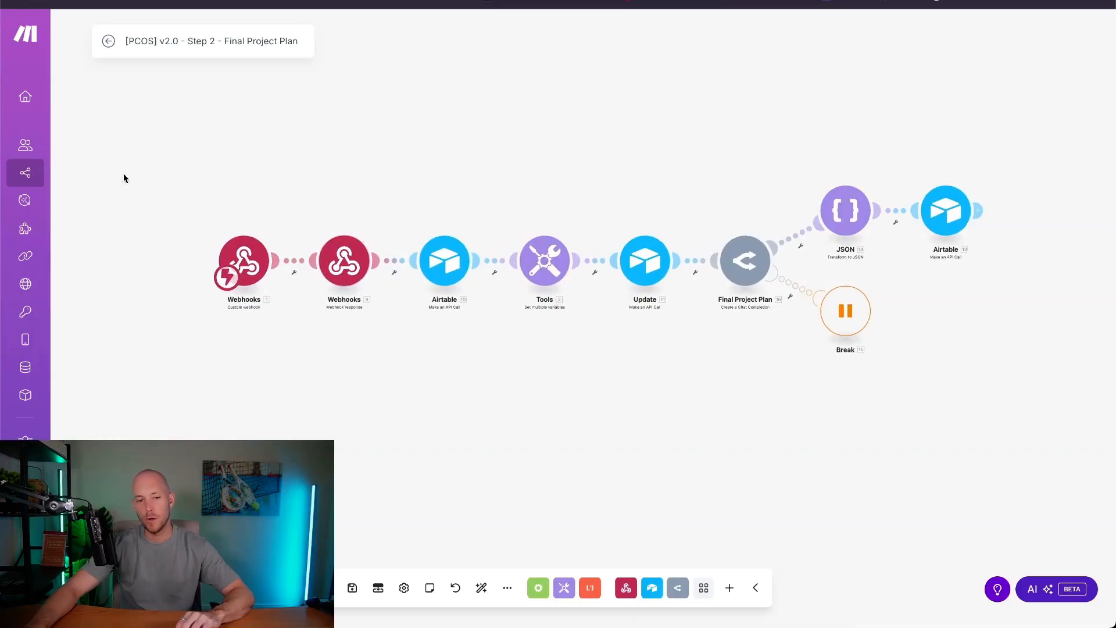
left_click(393, 271)
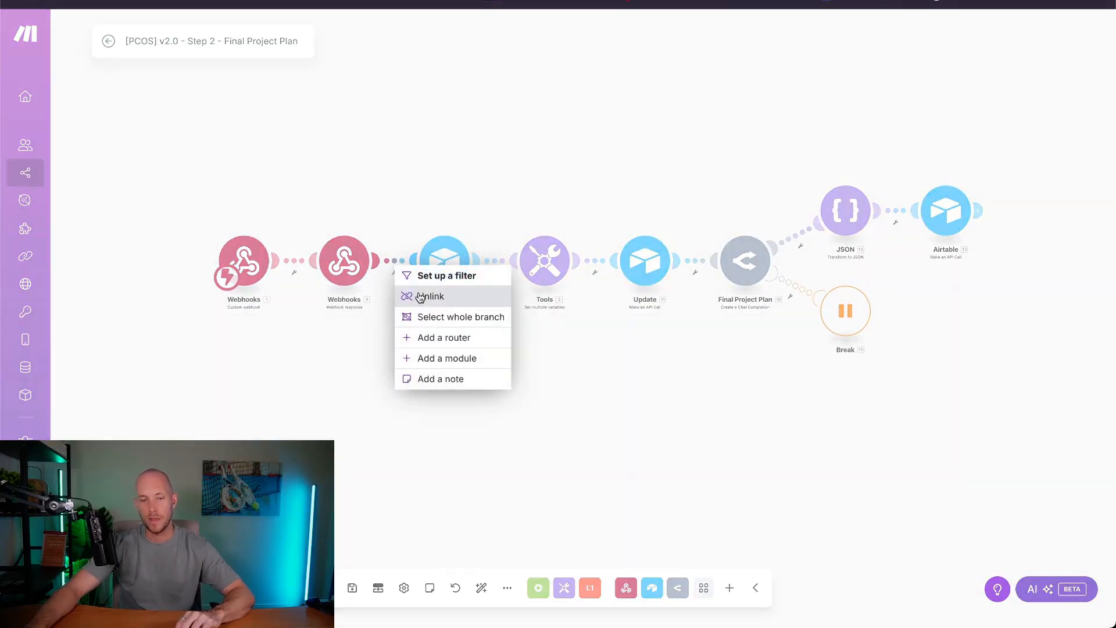
left_click(421, 294)
Step: Run the scenario once and execute the final project plan for the YouTube → Reels Workflow Upgrade project in Airtable
left_click(136, 588)
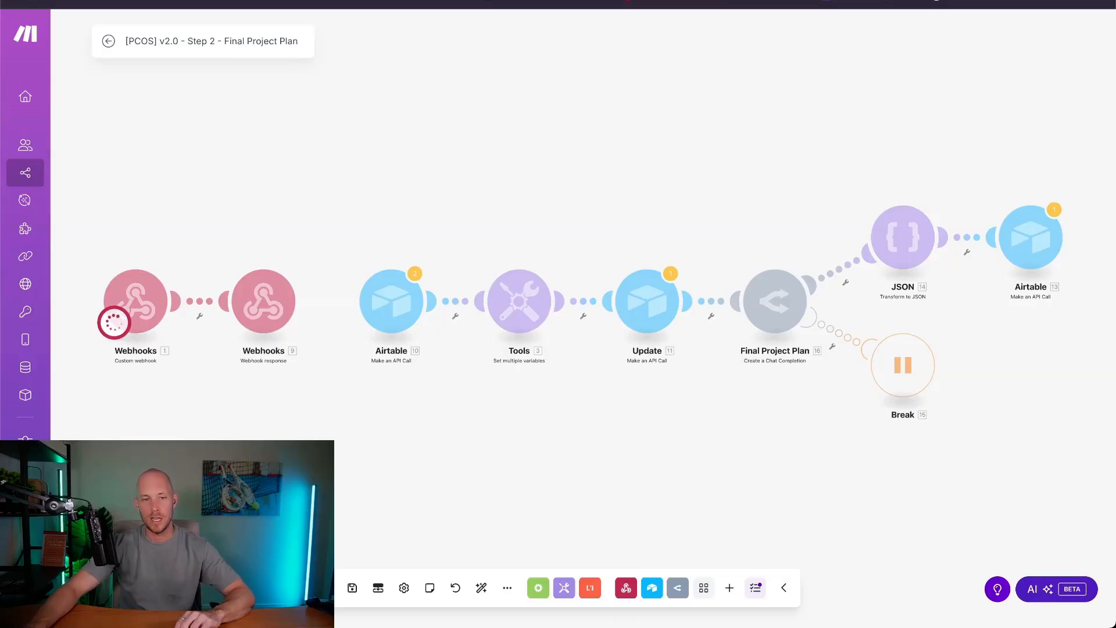
key("ctrl+shift+Tab")
left_click(632, 126)
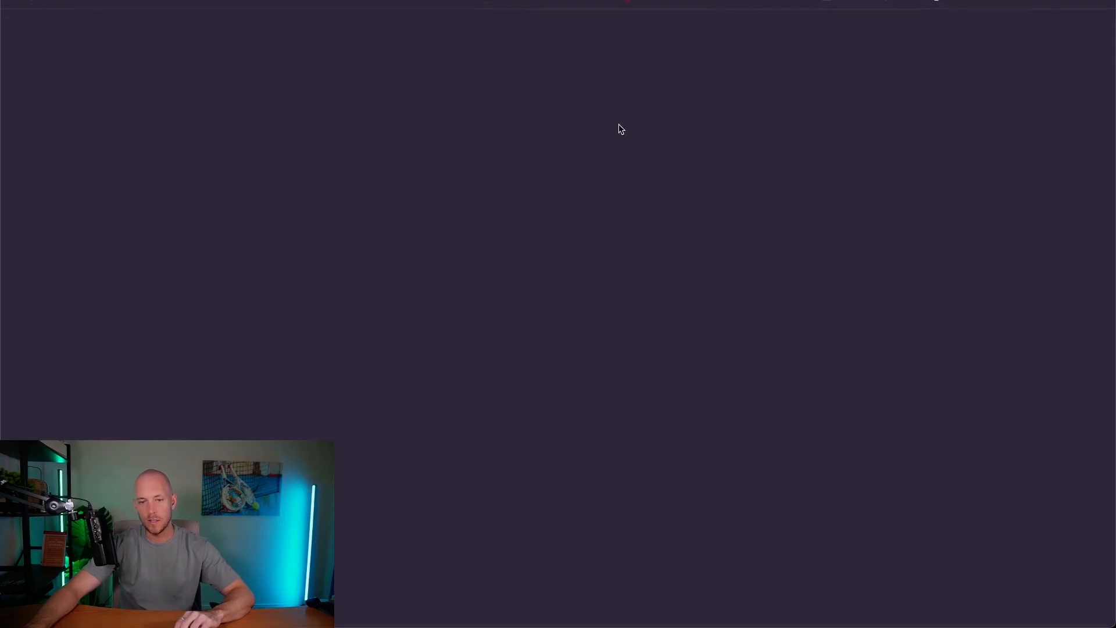
key("ctrl+Tab")
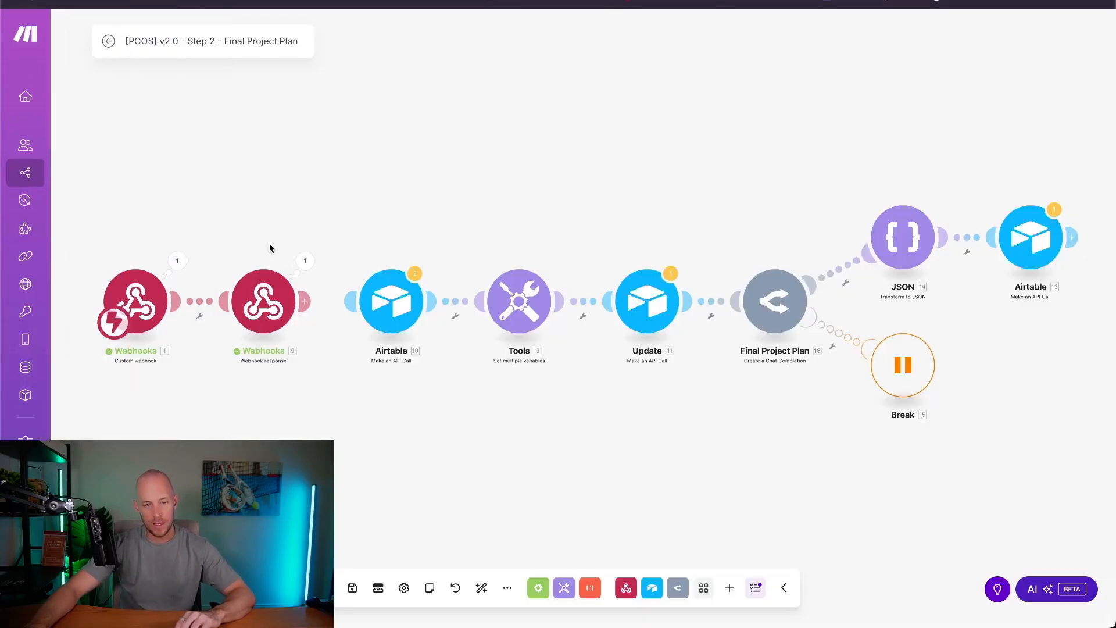
Step: Inspect the Custom webhook module's output bundle for the base, table and record IDs it received
left_click(178, 267)
left_click_drag(246, 267, 394, 326)
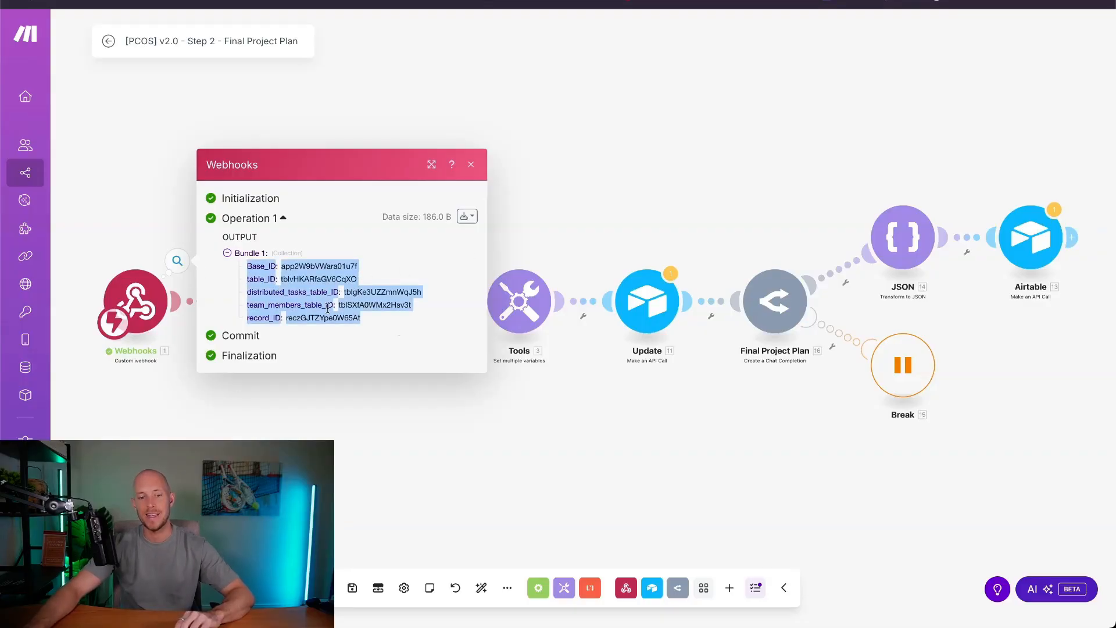
left_click(292, 306)
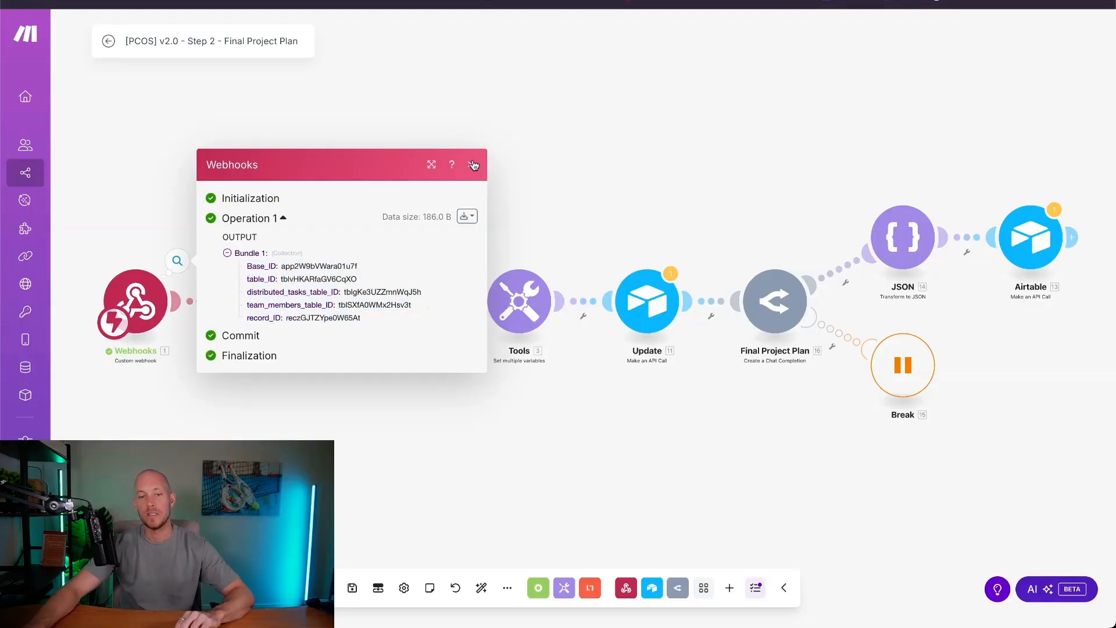
left_click(474, 166)
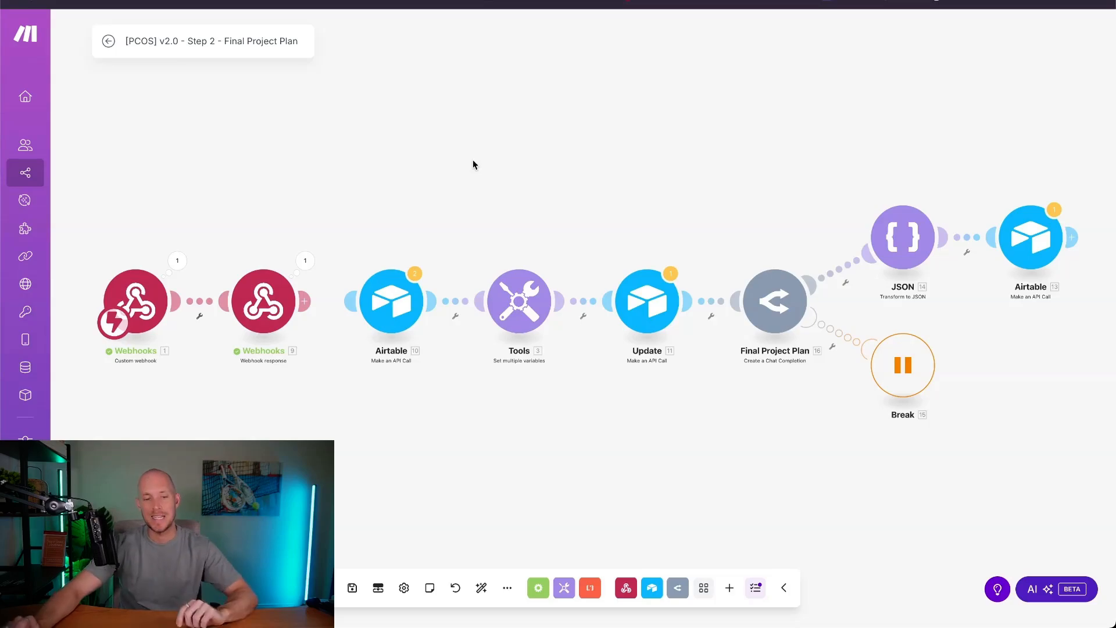
Step: Check the status and body script configured in the Webhook response module
left_click(266, 295)
triple_click(357, 344)
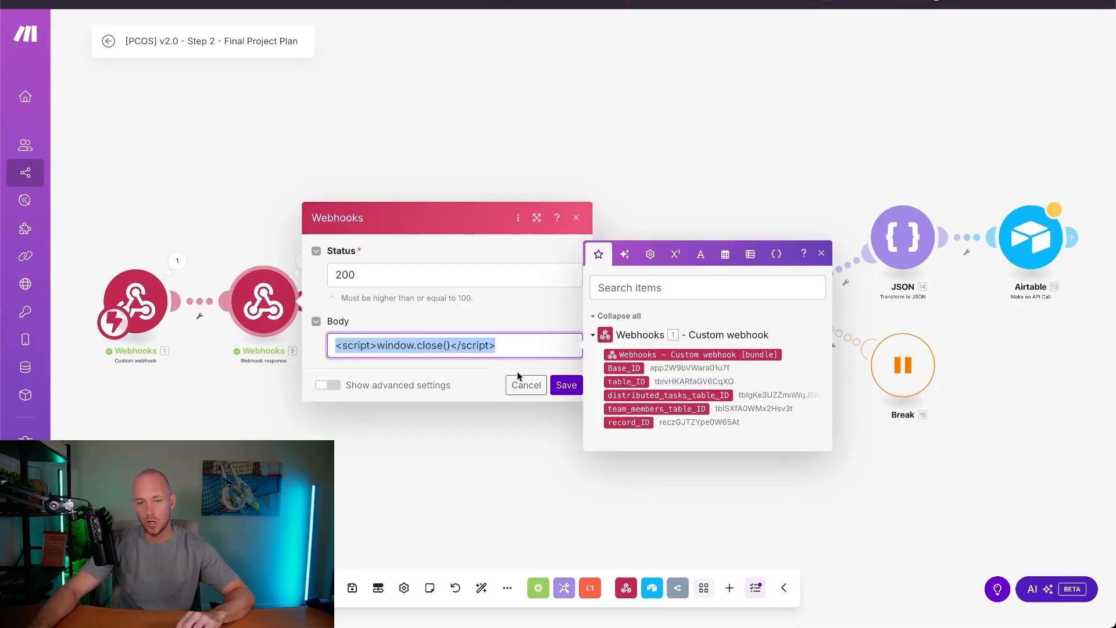
left_click(566, 385)
Step: Relink the Webhook response to the first Airtable API call module and review that module's GET request URL and headers
scroll(469, 401, "down", 1)
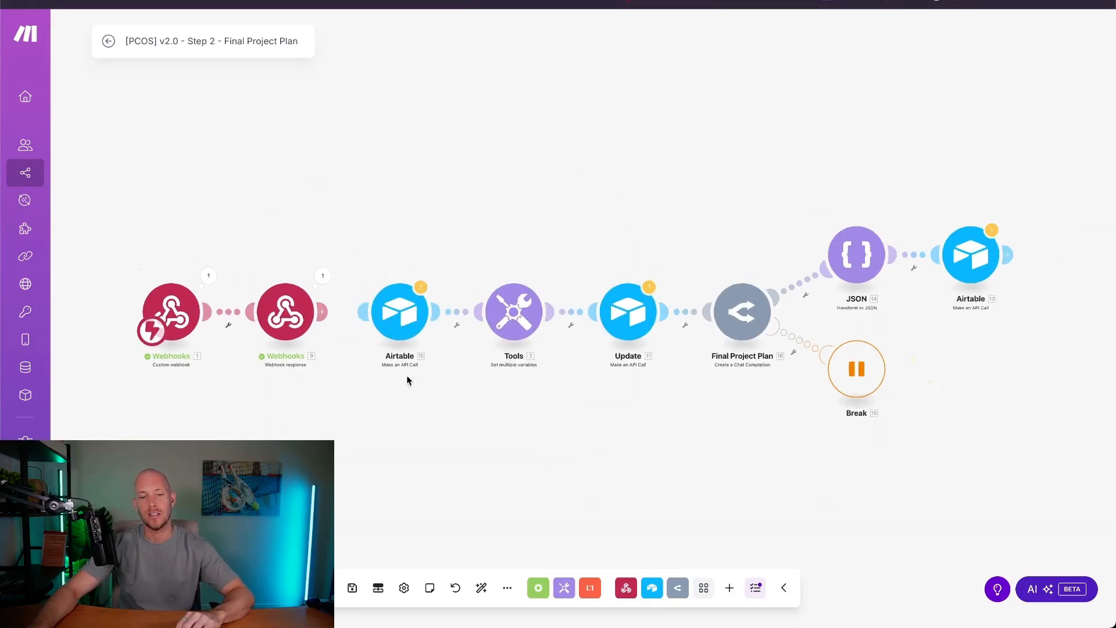
left_click_drag(366, 229, 379, 201)
left_click(408, 304)
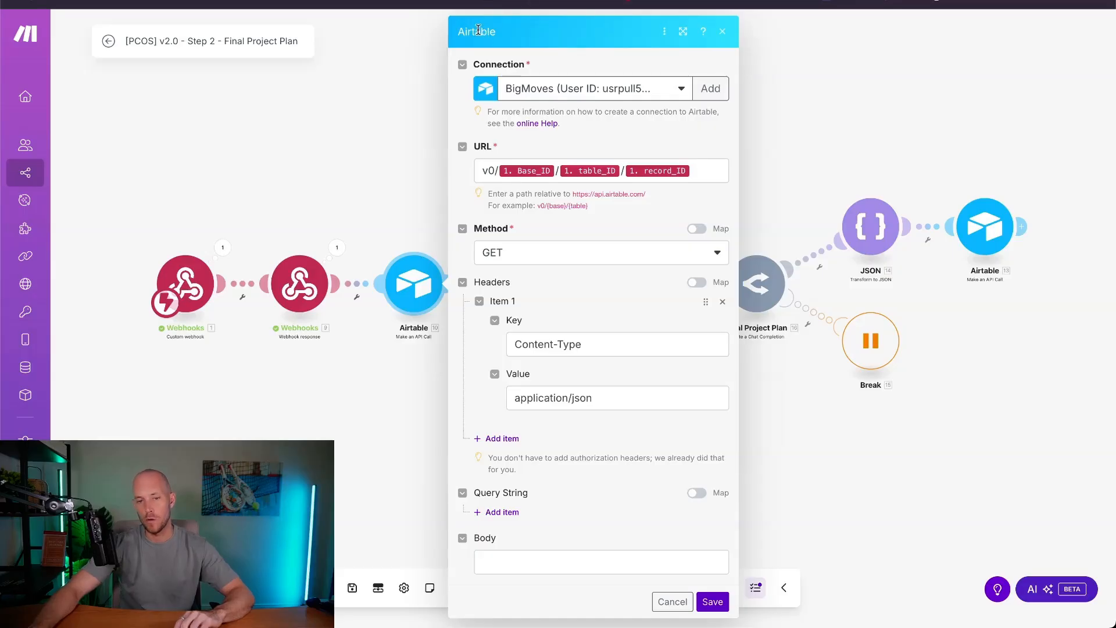
left_click(479, 170)
left_click_drag(479, 170, 732, 176)
left_click(665, 140)
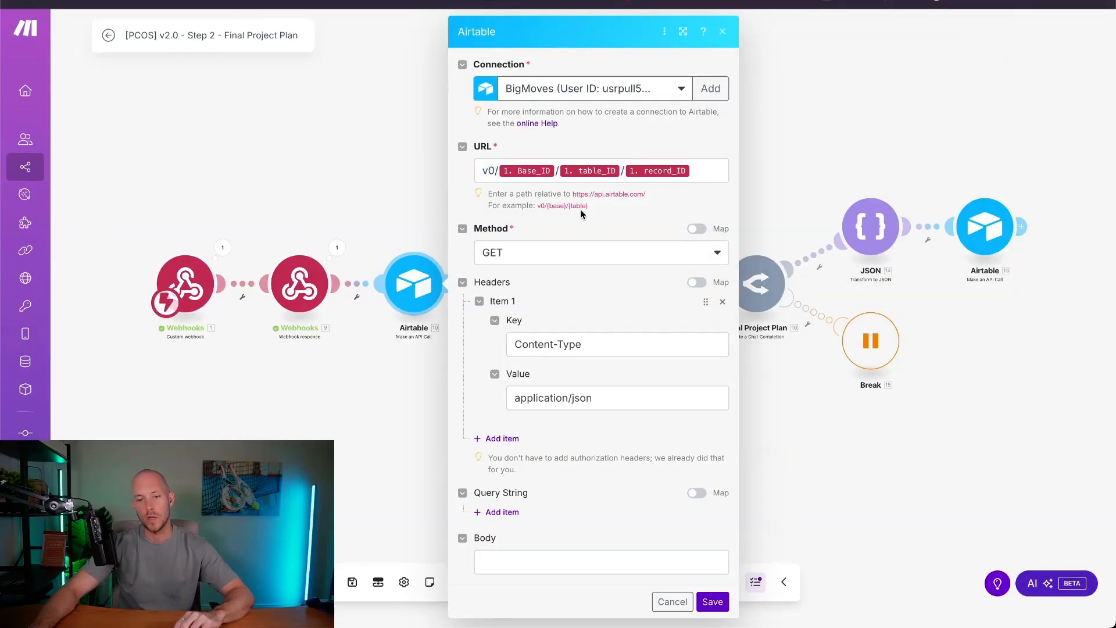
left_click(704, 603)
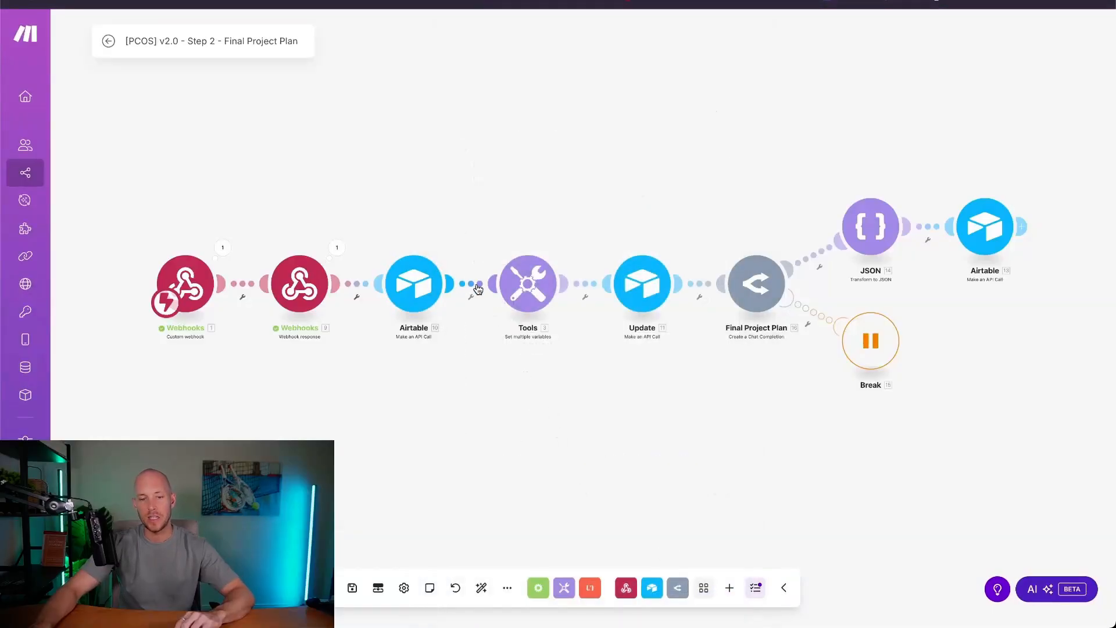
Step: Unlink the Tools variables module from the Update module and save the scenario
right_click(585, 285)
left_click(619, 319)
left_click(352, 587)
Step: Run the shortened scenario once and trigger the final project plan again for the YouTube → Reels Workflow Upgrade project
left_click(135, 588)
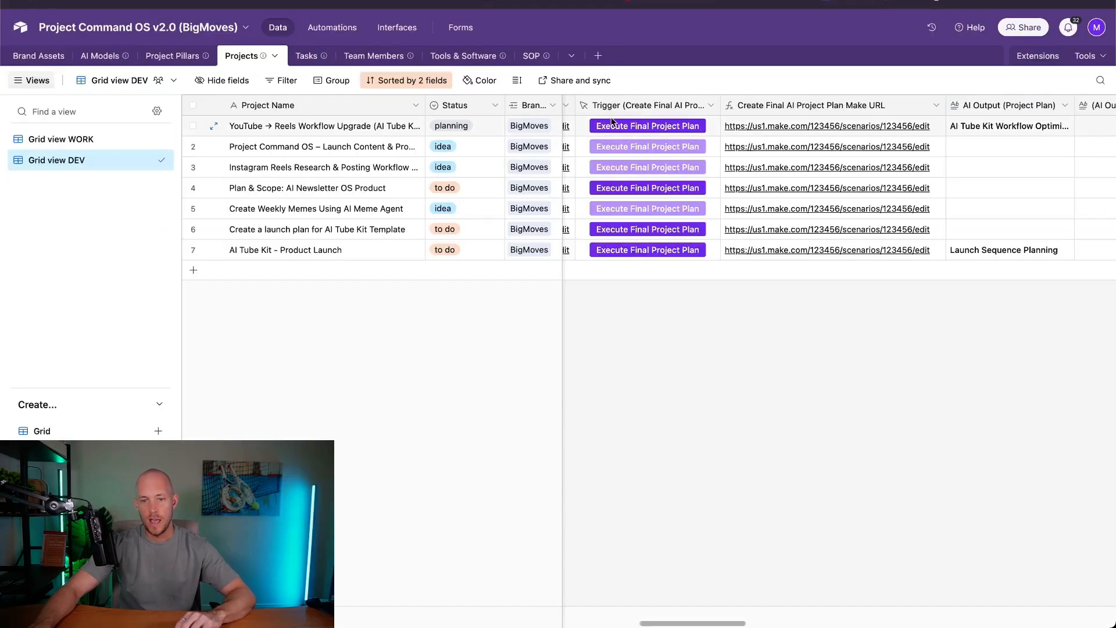
left_click(614, 123)
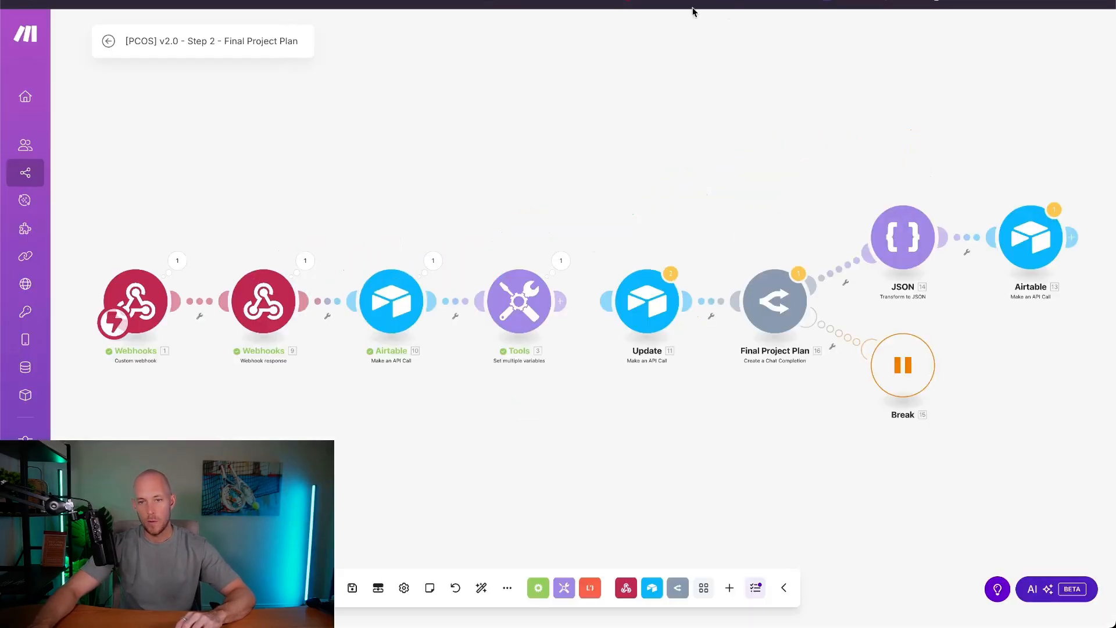
scroll(604, 228, "up", 3)
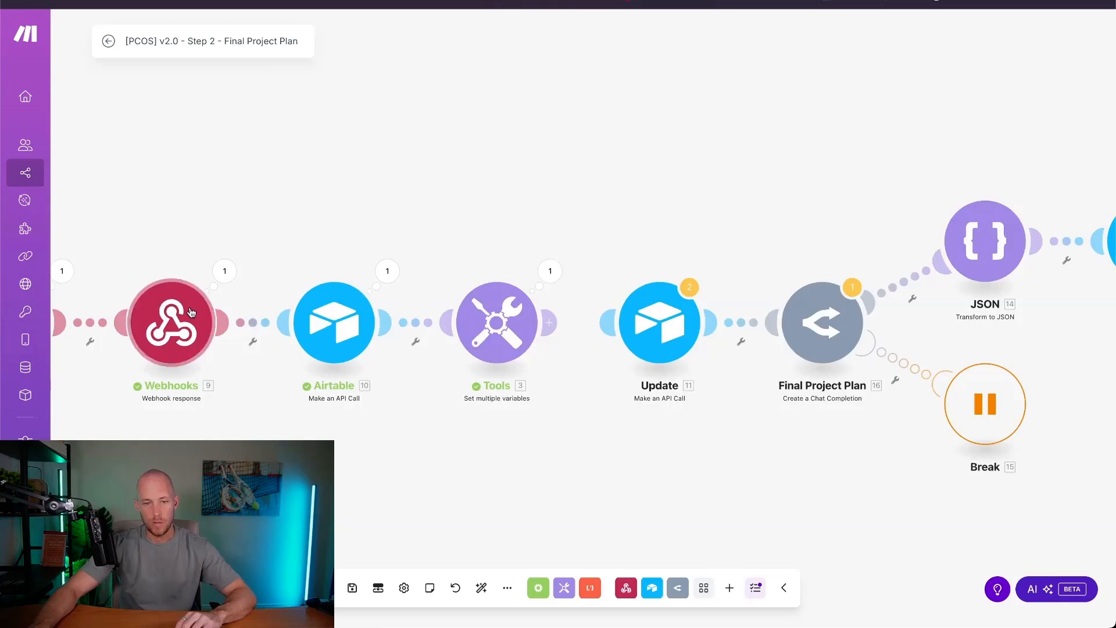
Step: Examine the first Airtable API call's run result, expanding its input headers and the project fields in its output body
left_click(387, 271)
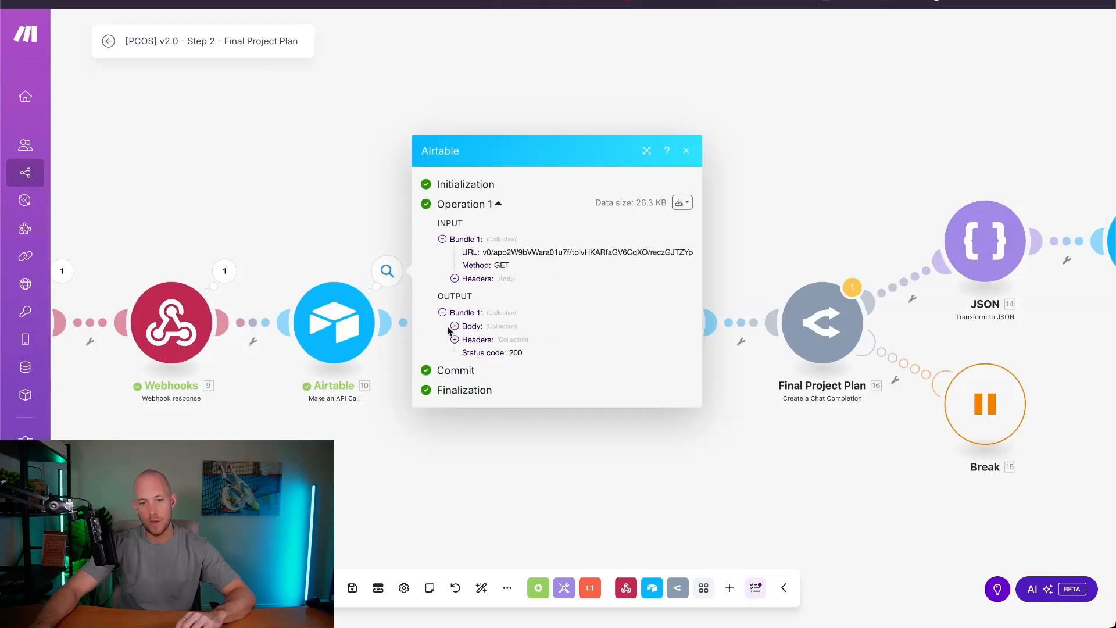
left_click(455, 279)
left_click(467, 285)
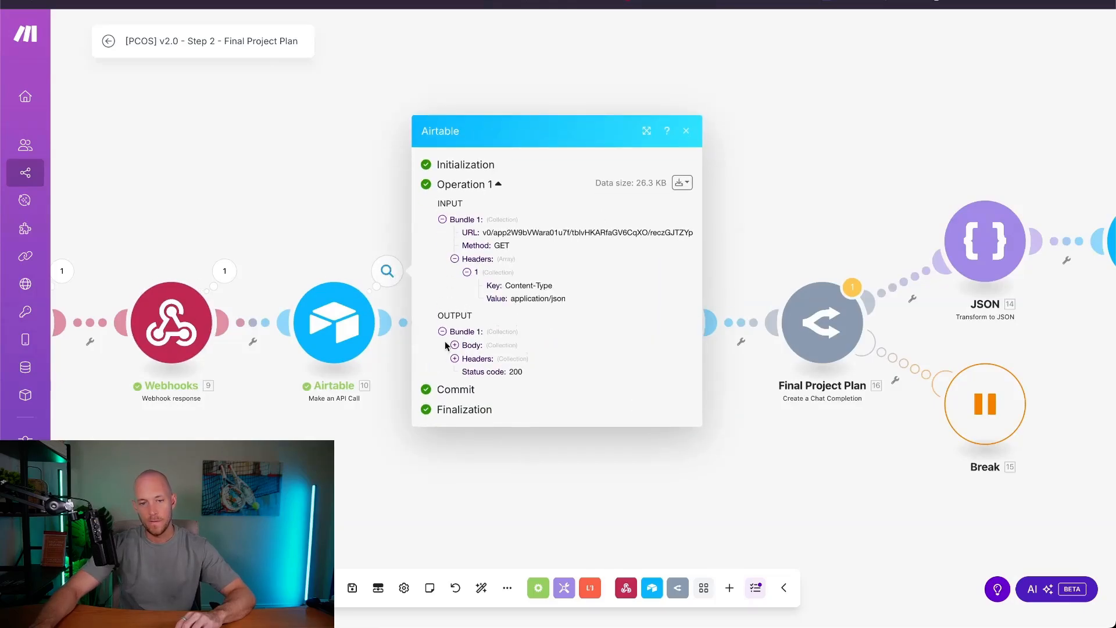
left_click(454, 342)
left_click(467, 366)
scroll(572, 151, "down", 10)
scroll(617, 441, "down", 15)
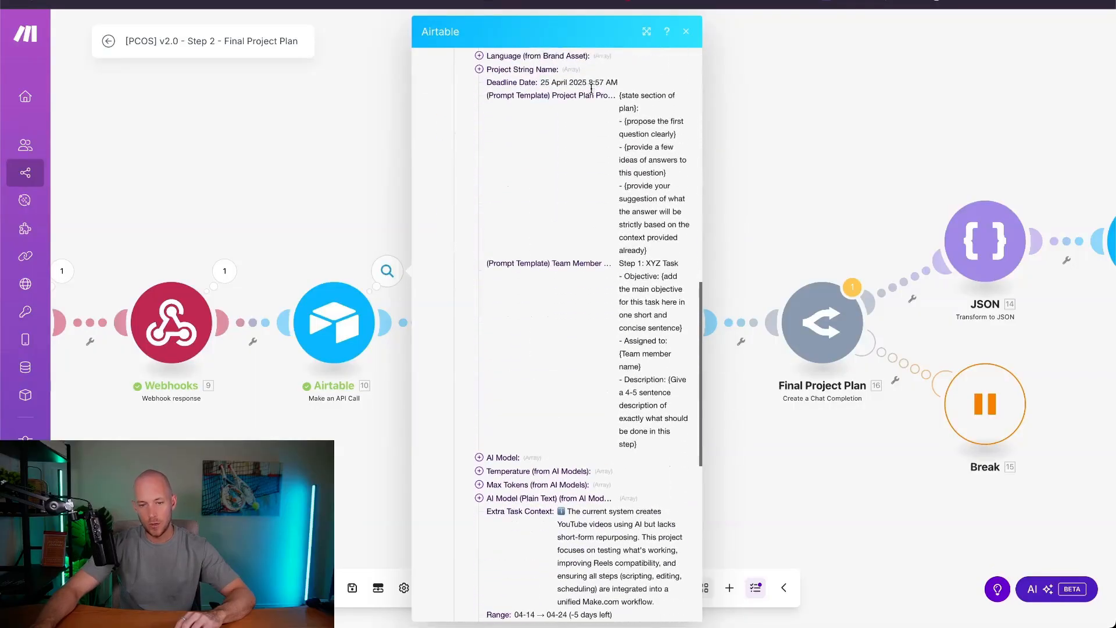
scroll(577, 342, "up", 20)
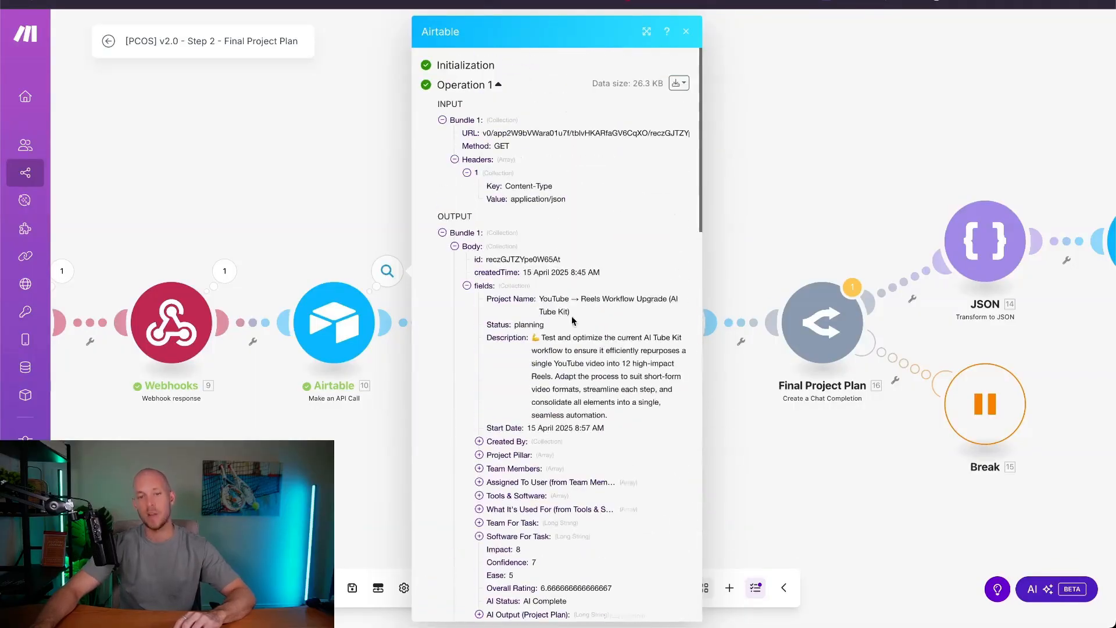
left_click(686, 34)
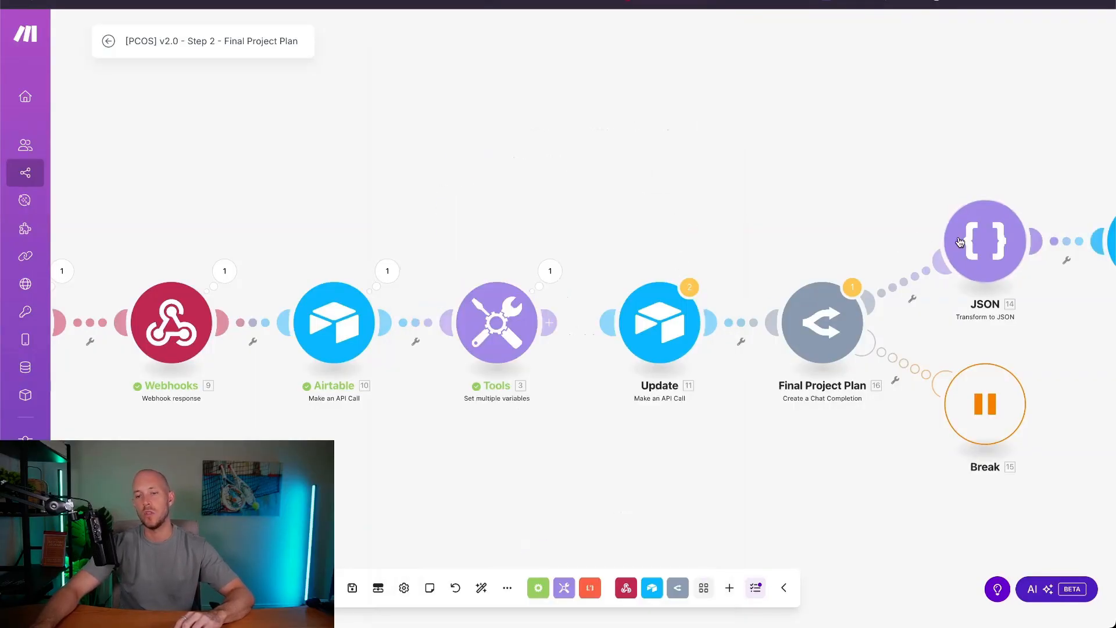
Step: Relink the Tools variables module to the Update module and review its variables from Task Idea through Max Tokens
mouse_move(555, 322)
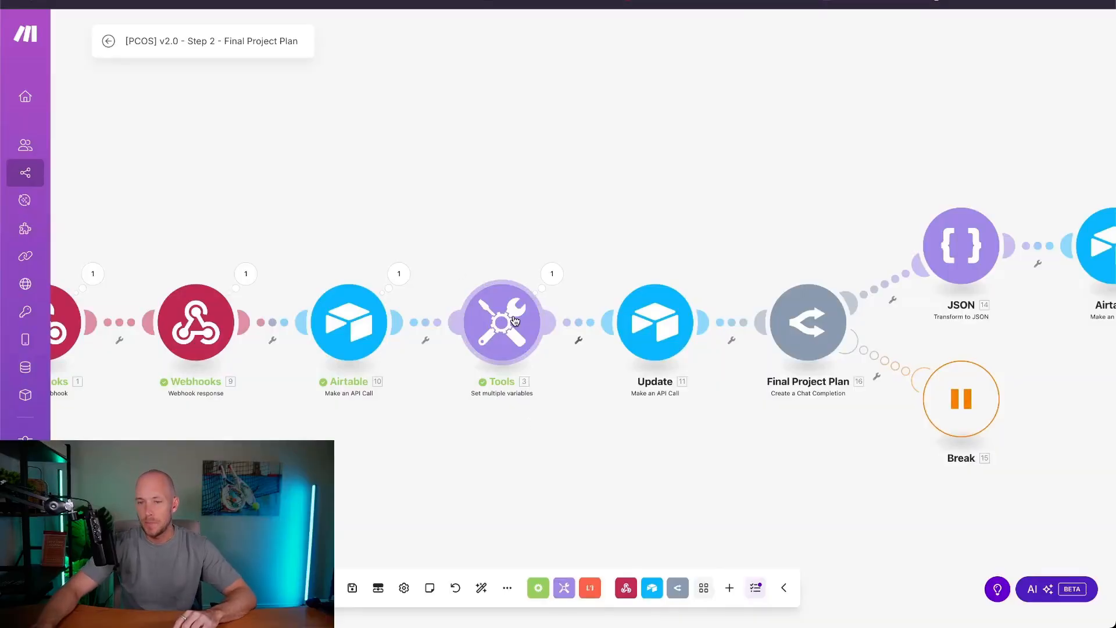
left_click(506, 320)
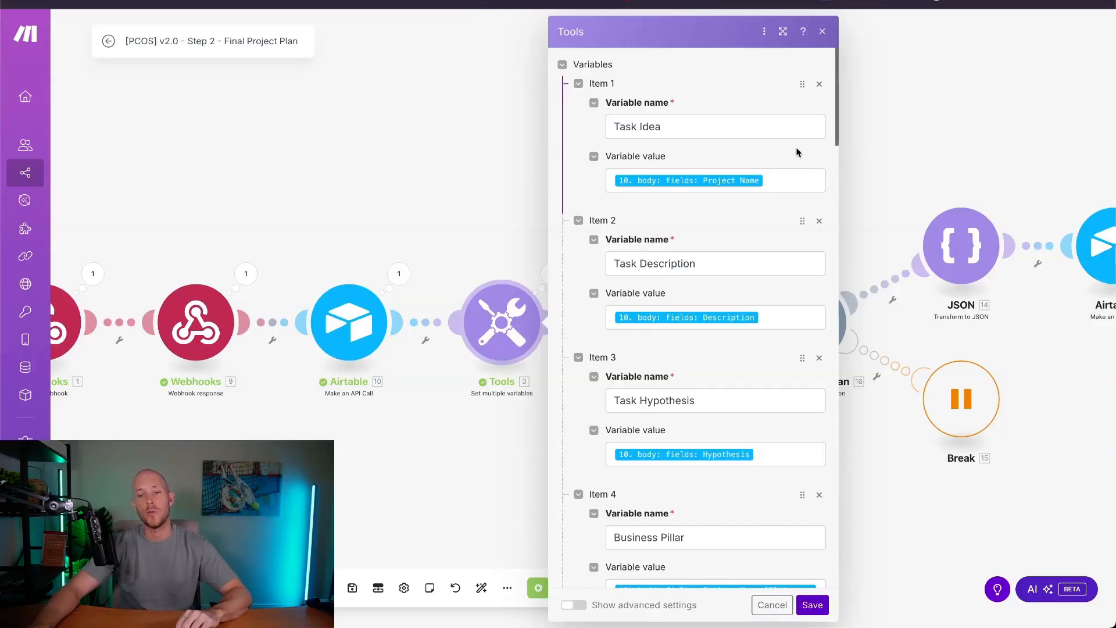
scroll(740, 396, "down", 3)
scroll(739, 395, "down", 10)
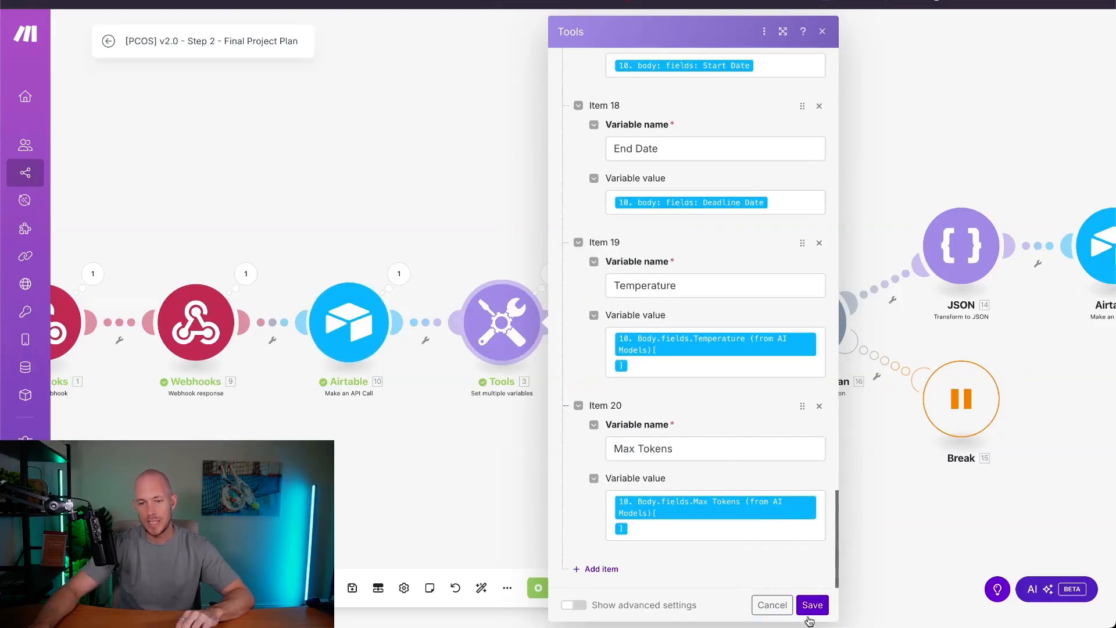
left_click(811, 604)
Step: Review the Update module's PATCH request, including its URL, headers and the AI Status value in its body
left_click_drag(605, 466, 391, 469)
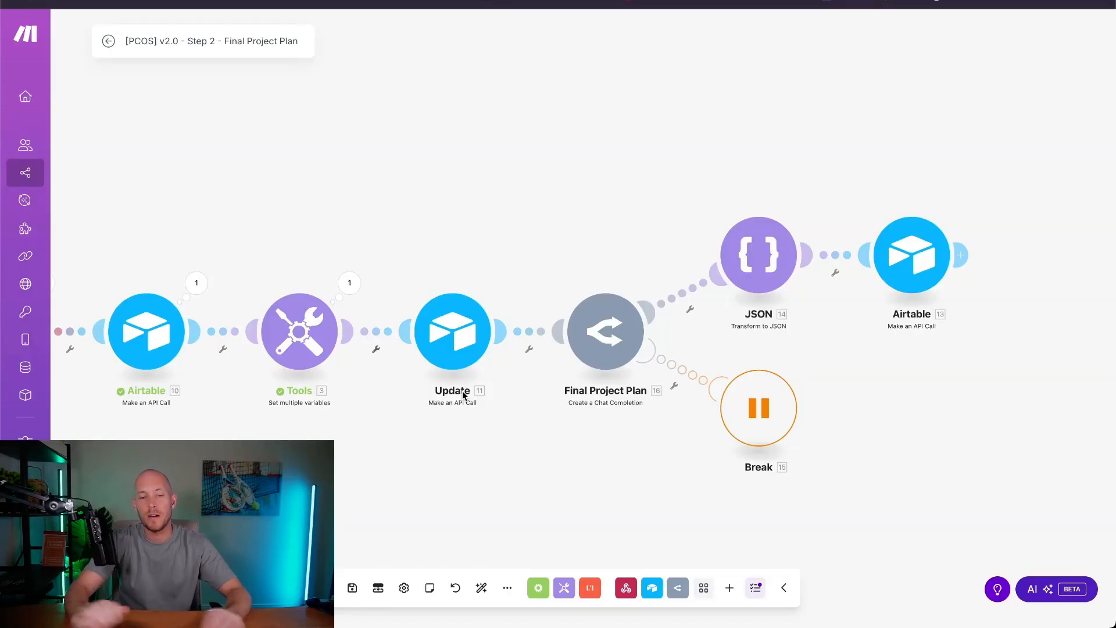
left_click(461, 309)
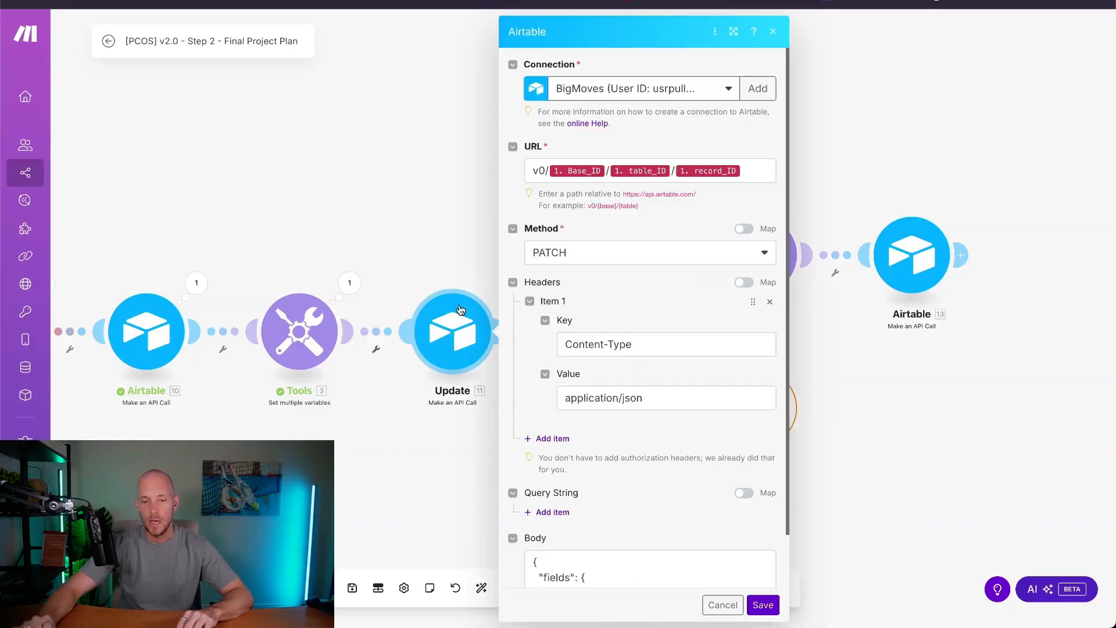
scroll(602, 363, "down", 1)
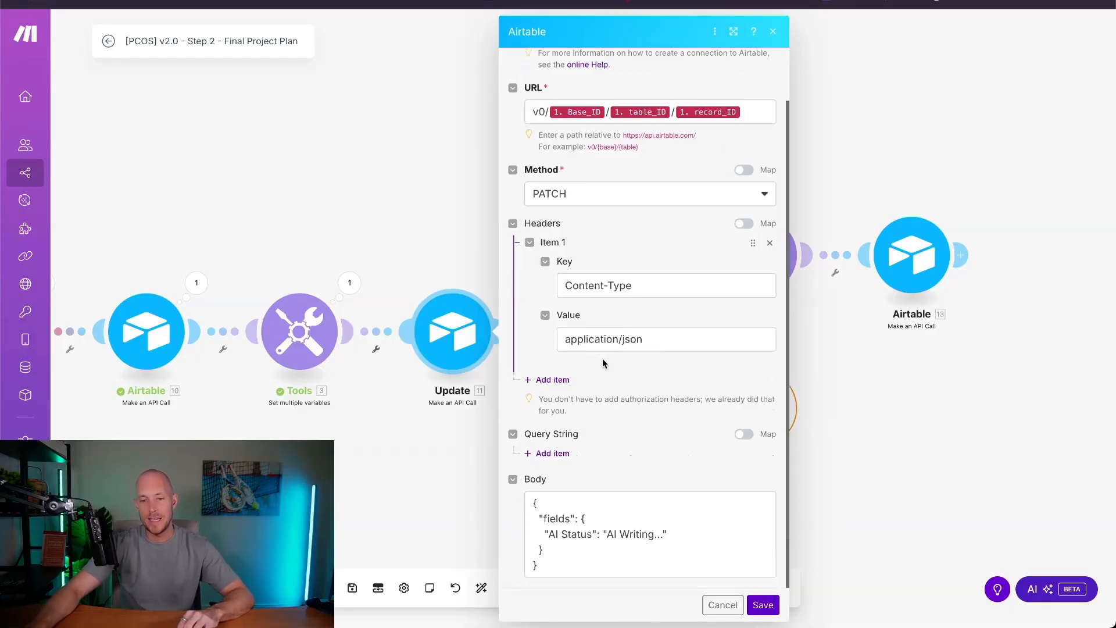
scroll(655, 523, "up", 1)
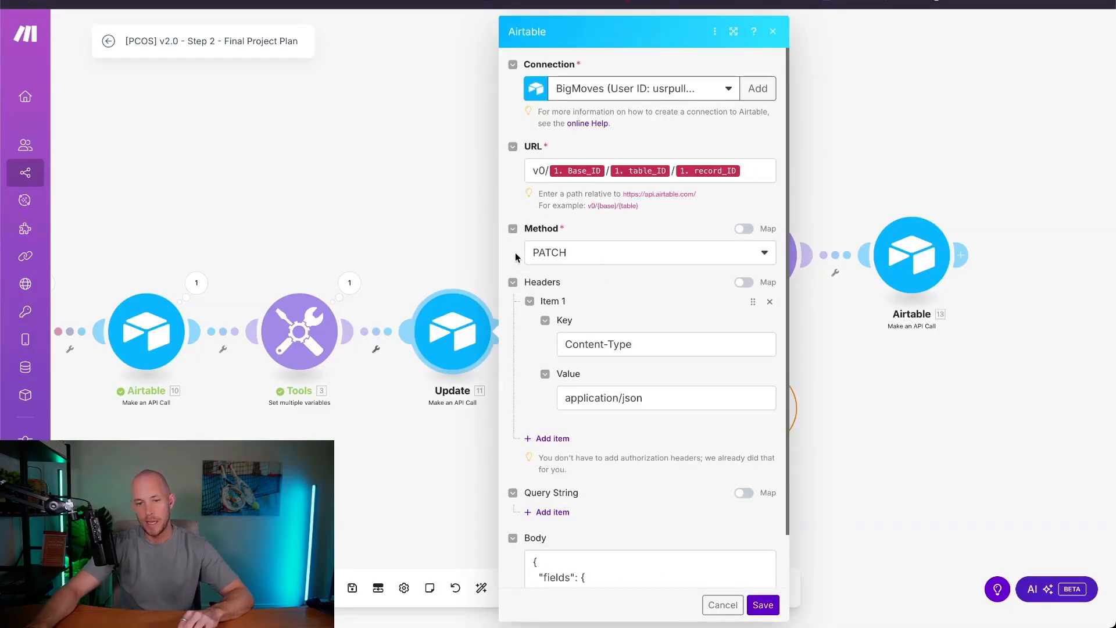
scroll(557, 509, "down", 1)
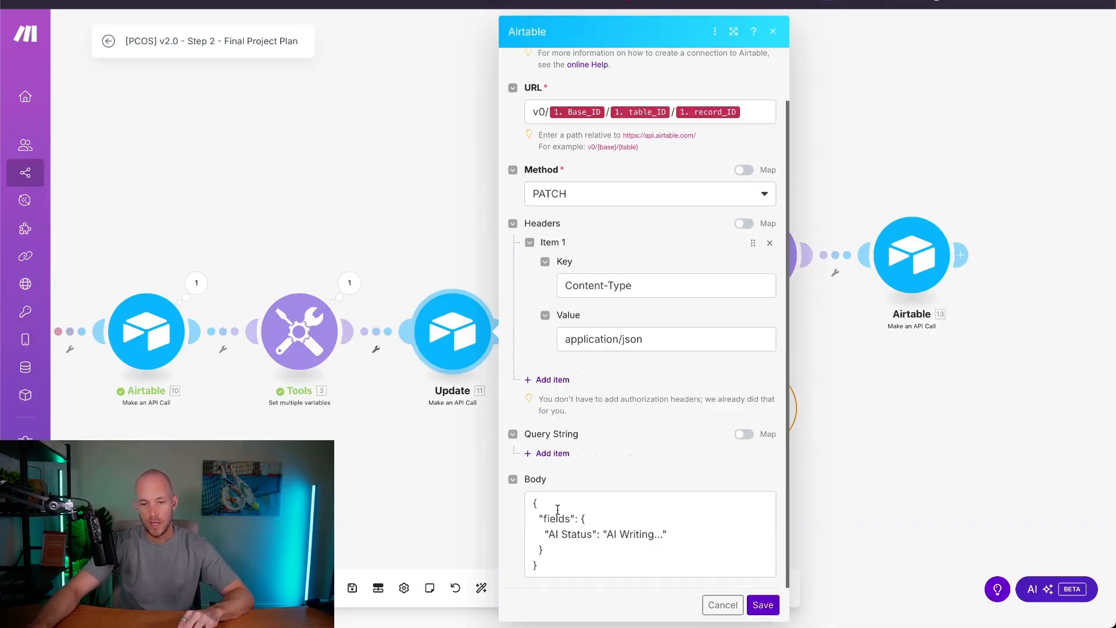
left_click_drag(556, 540, 676, 544)
left_click(619, 532)
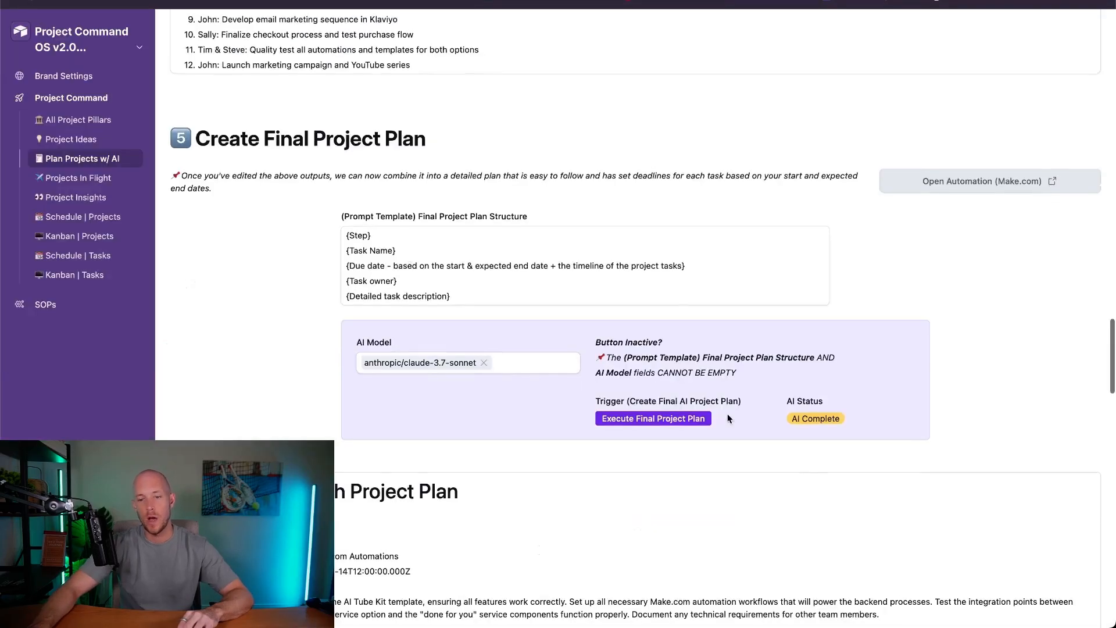
Step: Check the AI Status field in Airtable's Create Final Project Plan section, then save and close the Update module in Make
scroll(781, 394, "down", 10)
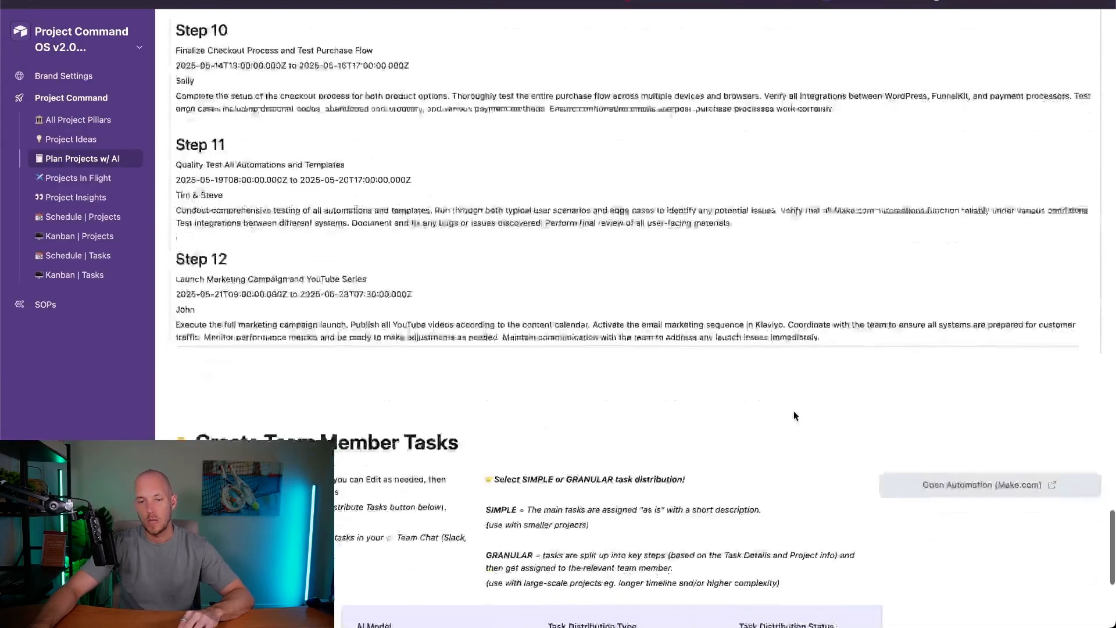
scroll(781, 394, "up", 15)
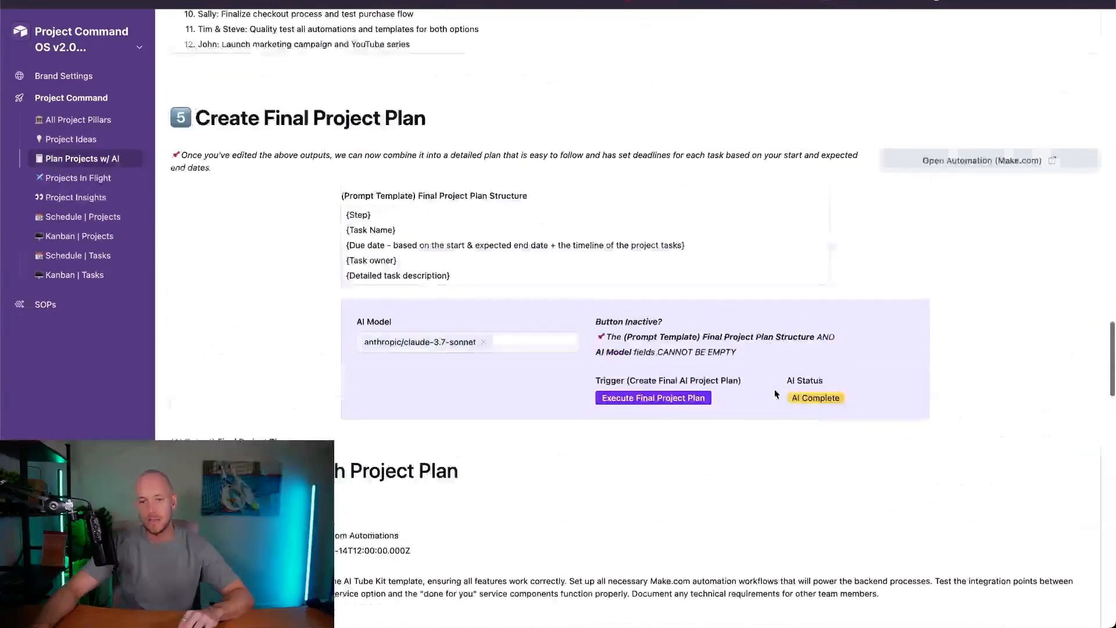
scroll(869, 520, "down", 1)
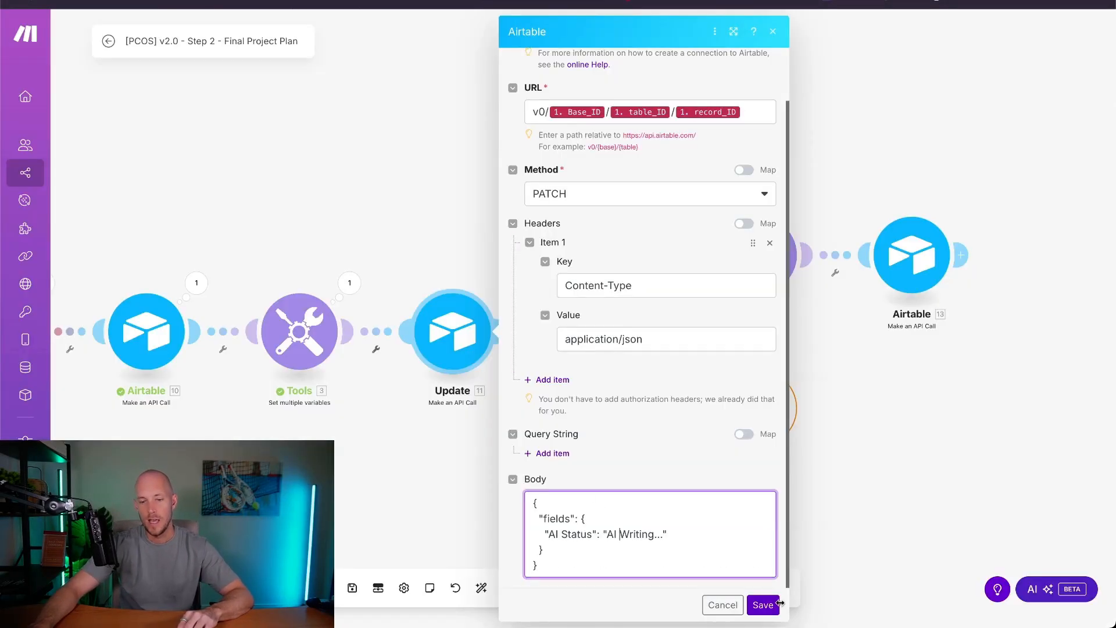
left_click(778, 604)
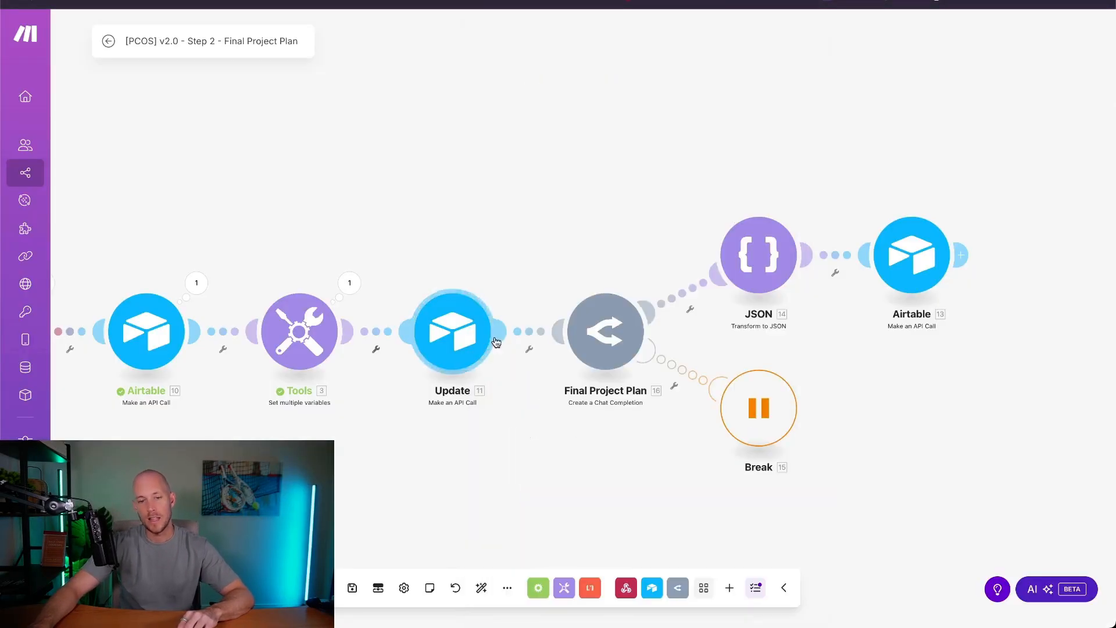
Step: Examine the context part of the Final Project Plan module's prompt, with its Project Plan and Team Members variables
left_click(618, 336)
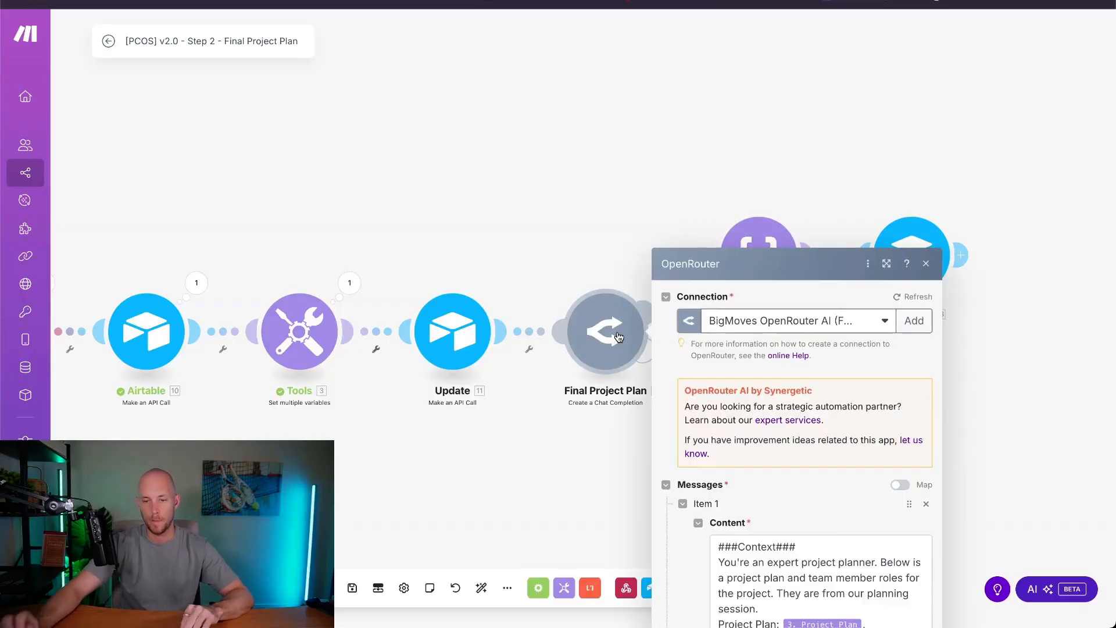
scroll(679, 334, "down", 1)
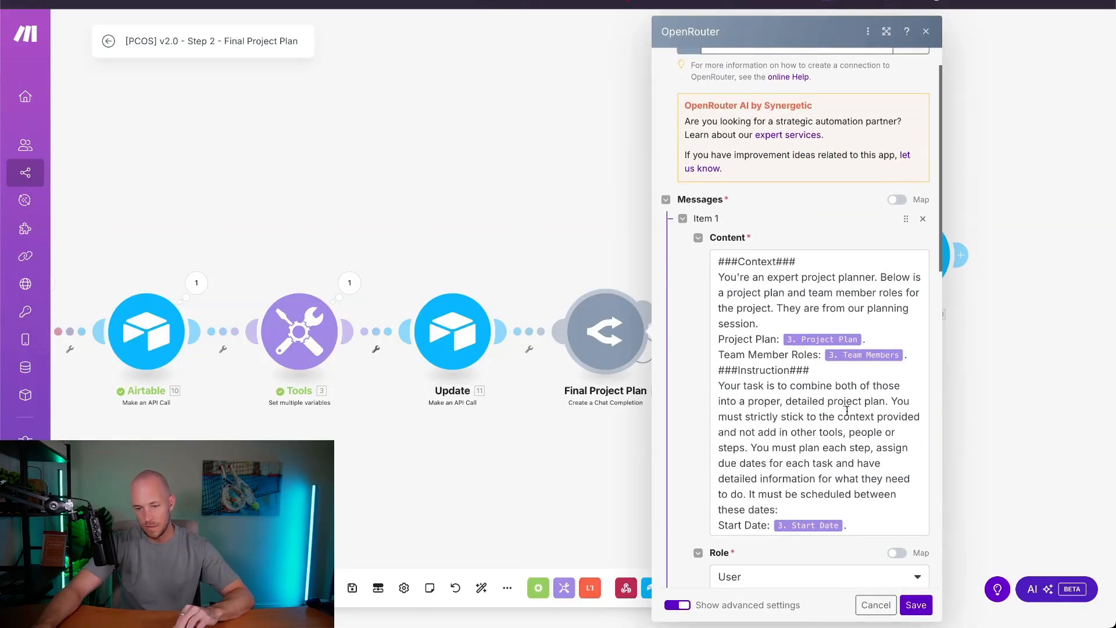
scroll(847, 391, "down", 2)
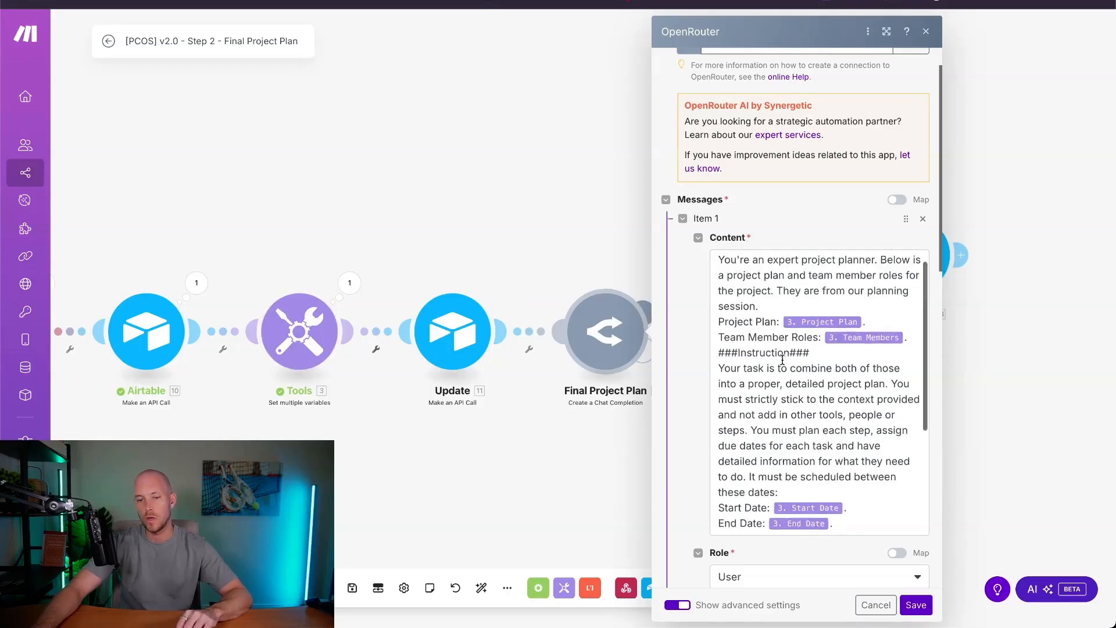
left_click_drag(717, 277, 887, 306)
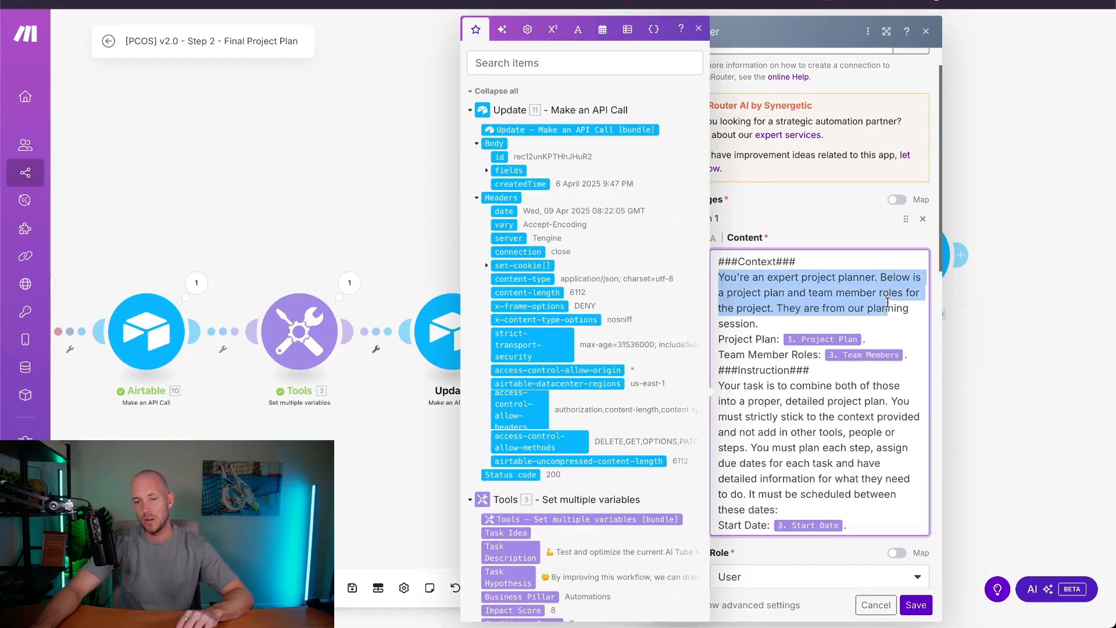
left_click(887, 307)
left_click_drag(725, 337, 842, 335)
left_click(888, 337)
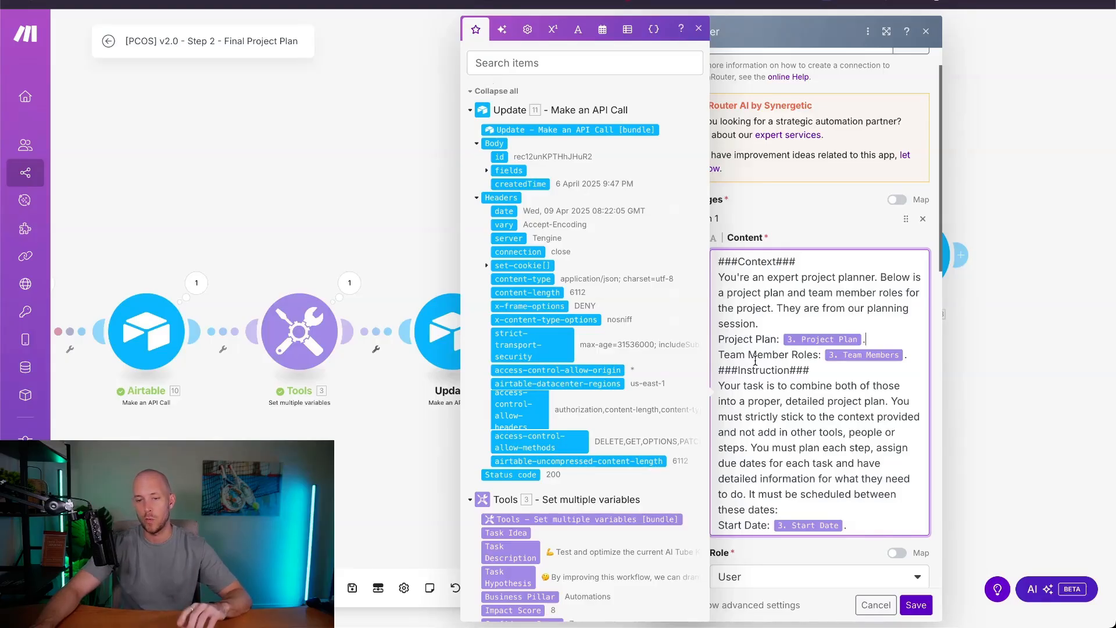
triple_click(767, 356)
left_click(909, 320)
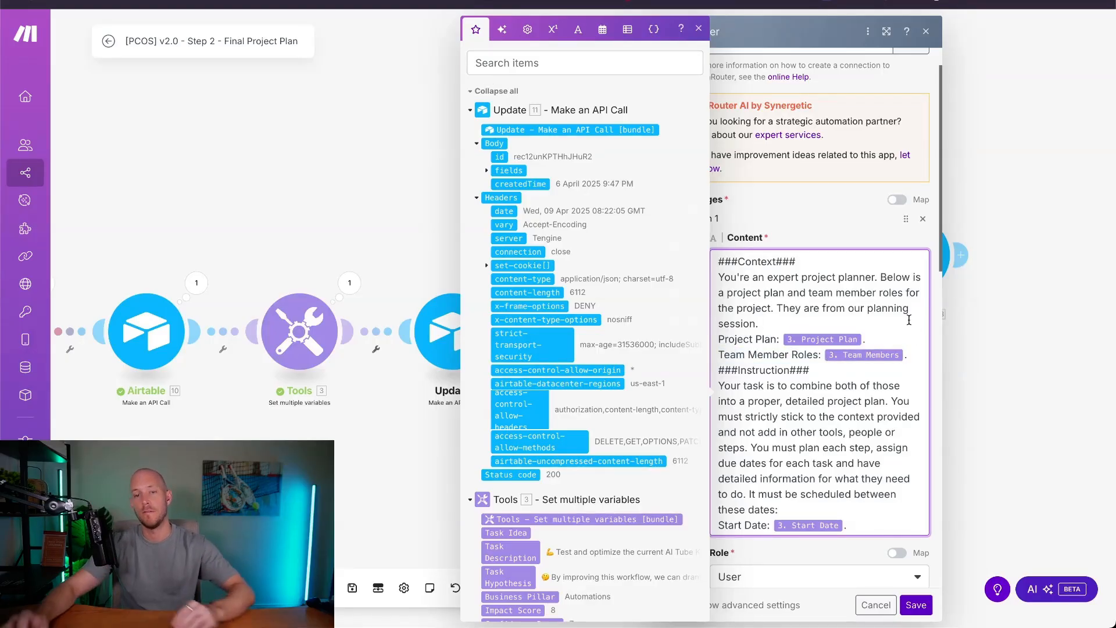
Step: Read the prompt's instruction section, the Start Date and End Date variables, and the important note on logical time slots
scroll(819, 378, "down", 3)
left_click_drag(718, 274, 891, 351)
left_click(894, 360)
scroll(760, 388, "down", 1)
left_click_drag(770, 347, 875, 365)
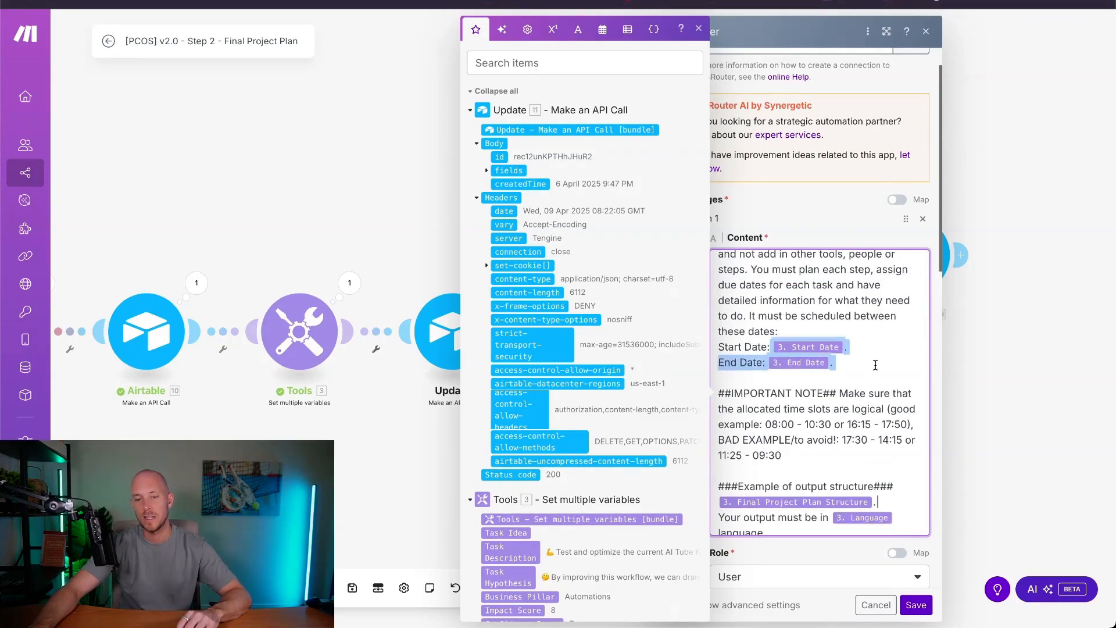
left_click(875, 364)
scroll(875, 364, "down", 1)
left_click_drag(718, 383, 891, 444)
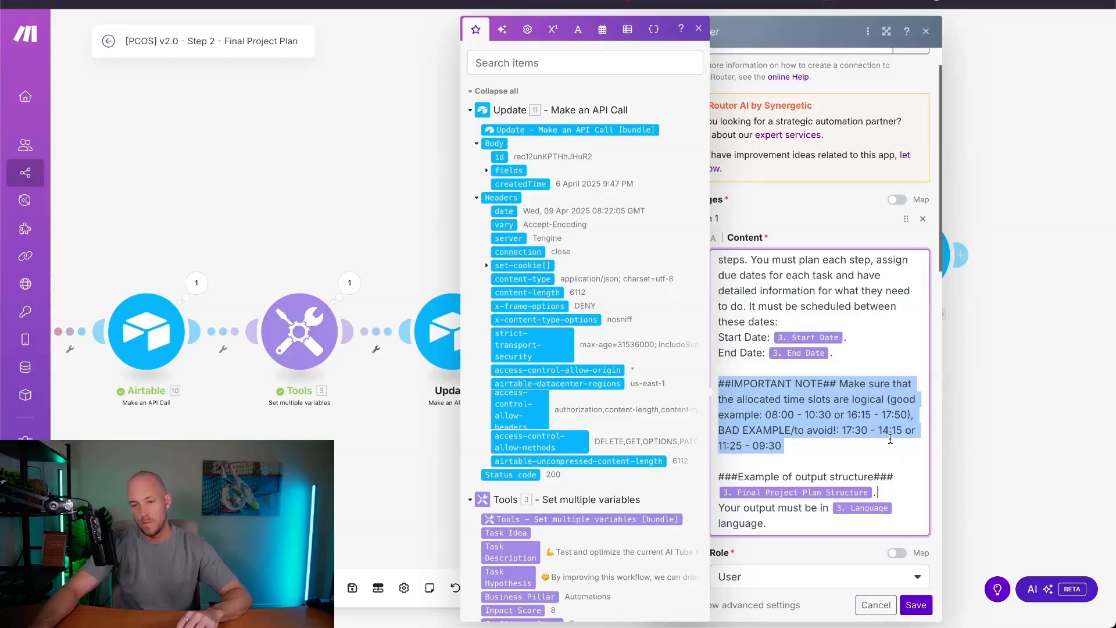
left_click(885, 416)
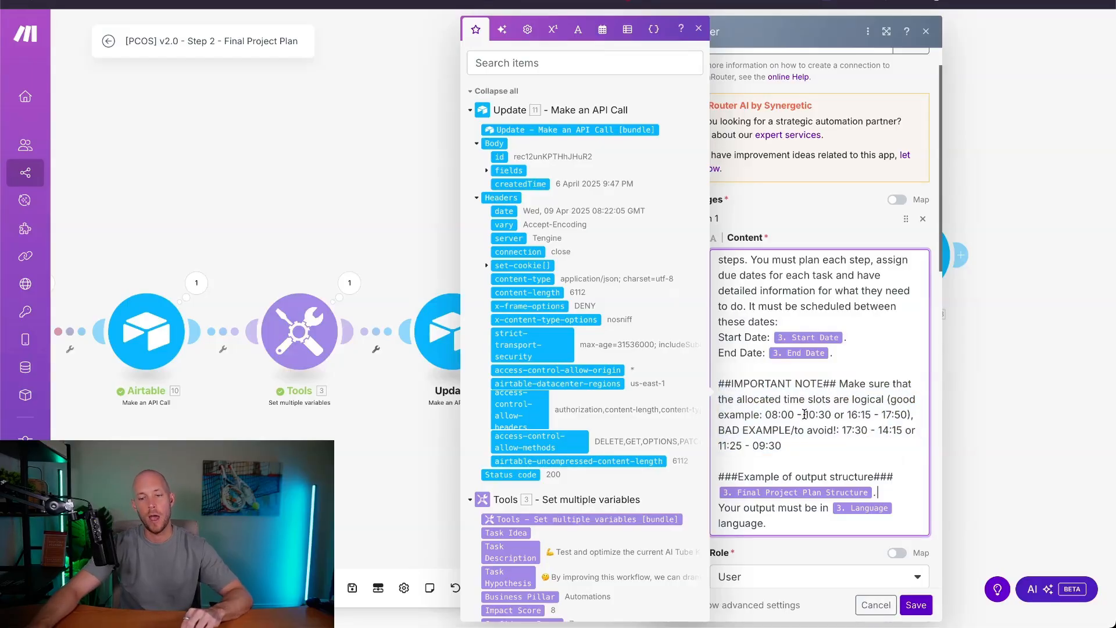
Step: Review the prompt's output structure and language variables, then save and close the Final Project Plan module
scroll(779, 410, "down", 1)
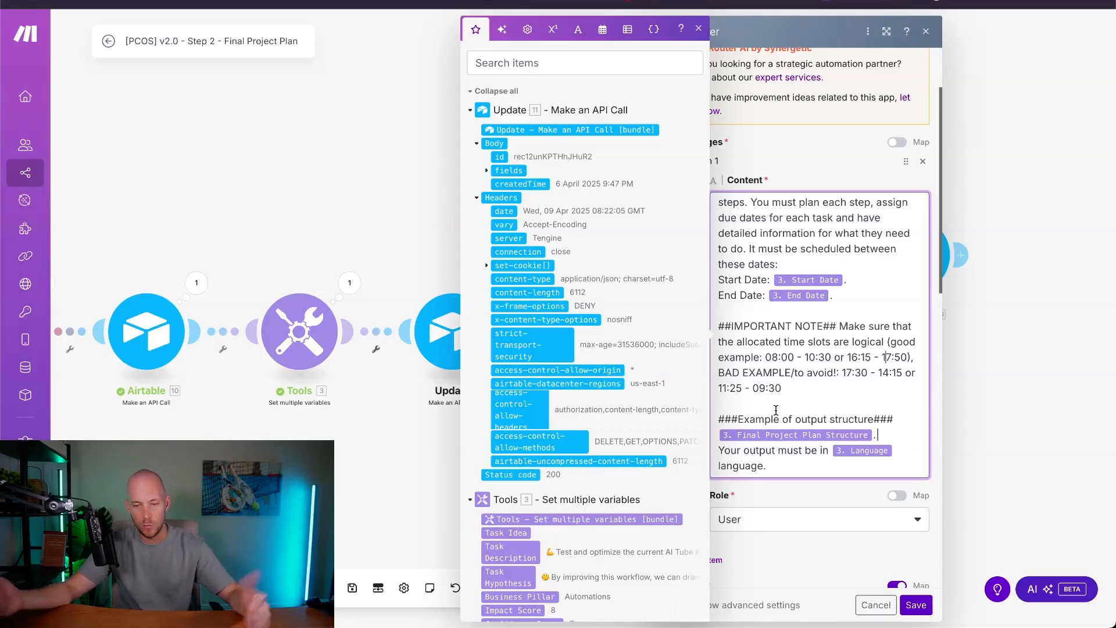
scroll(776, 411, "down", 1)
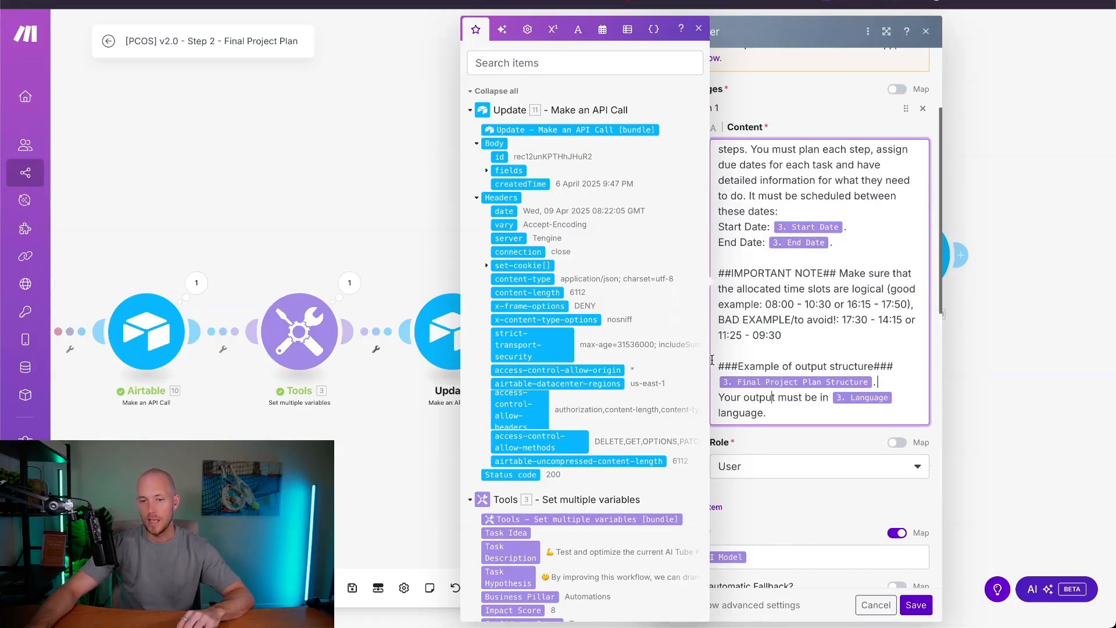
left_click_drag(718, 366, 858, 442)
left_click(786, 403)
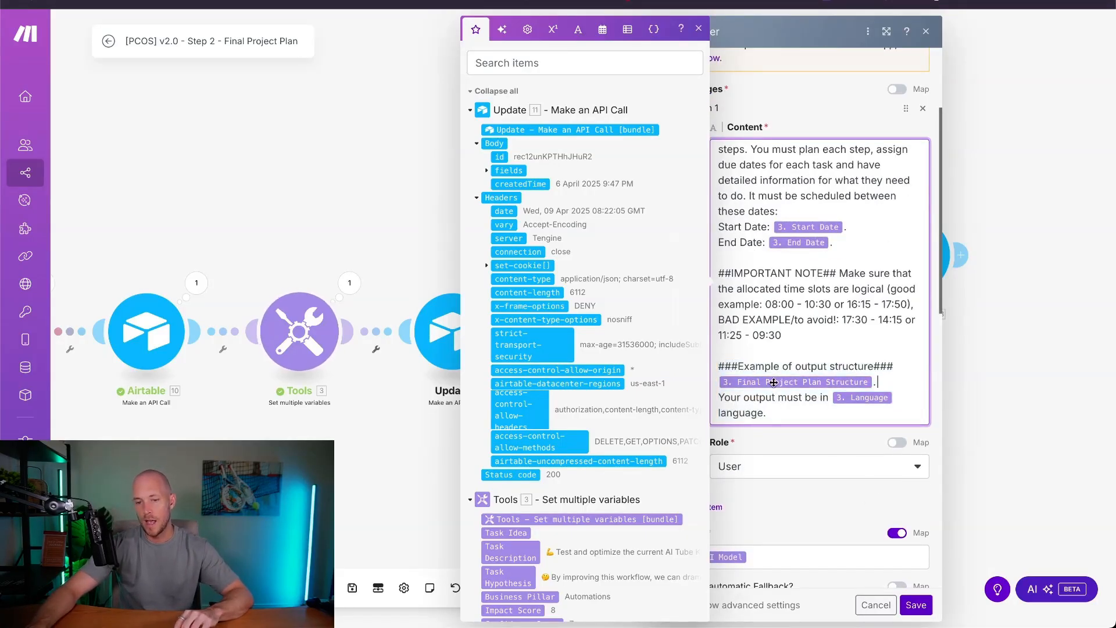
left_click(916, 604)
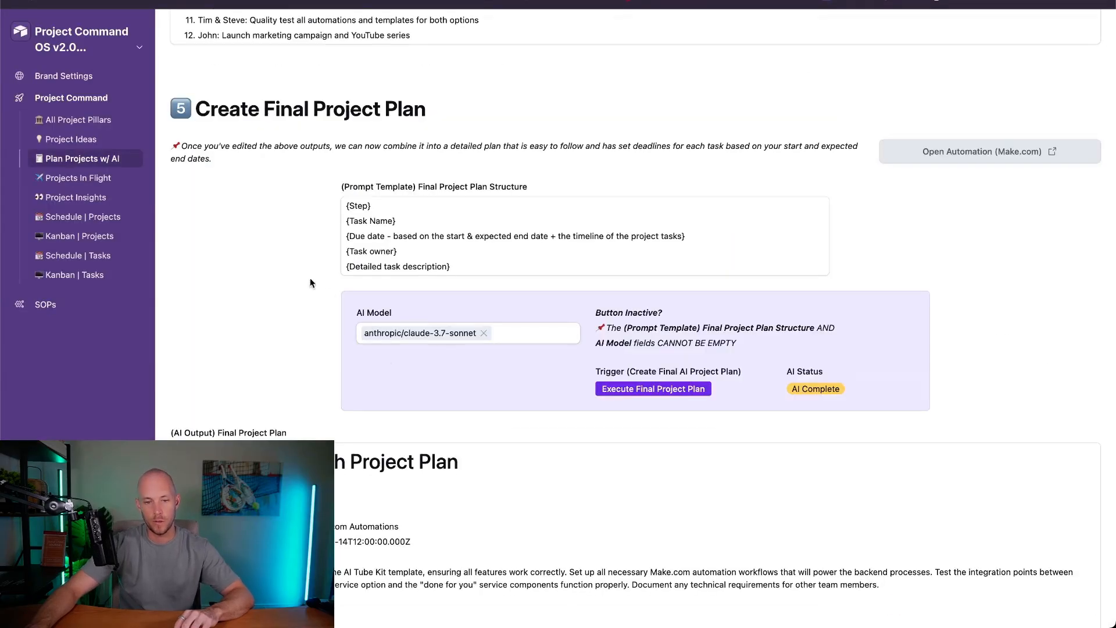
Step: Switch to the Airtable project page and examine the Final Project Plan Structure prompt template
left_click_drag(452, 267, 294, 201)
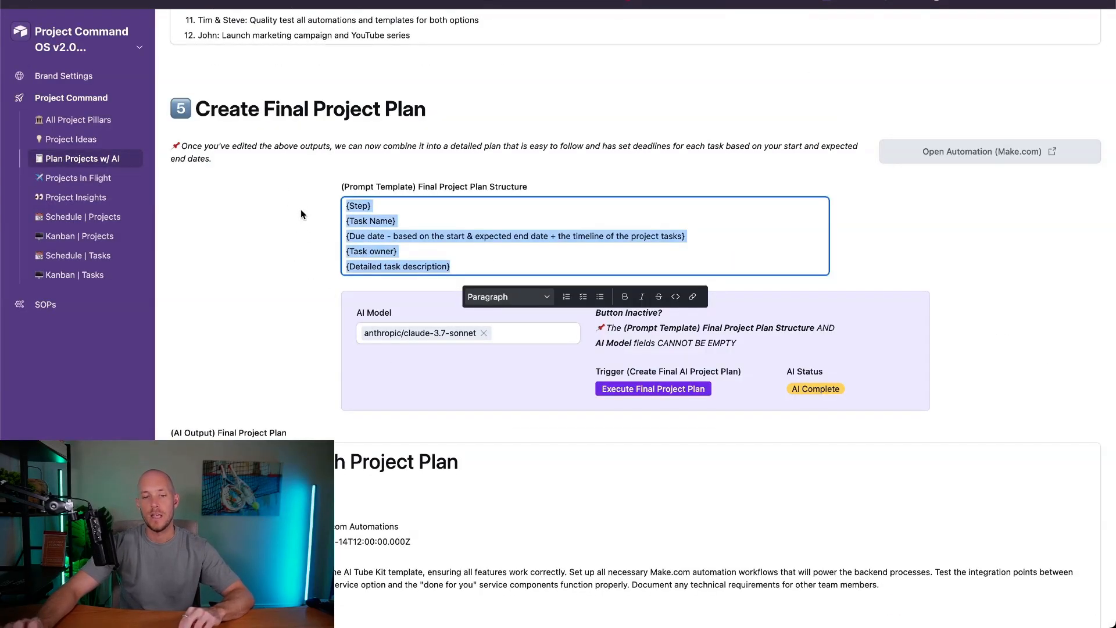
left_click_drag(473, 264, 246, 183)
left_click_drag(344, 205, 452, 268)
left_click(468, 268)
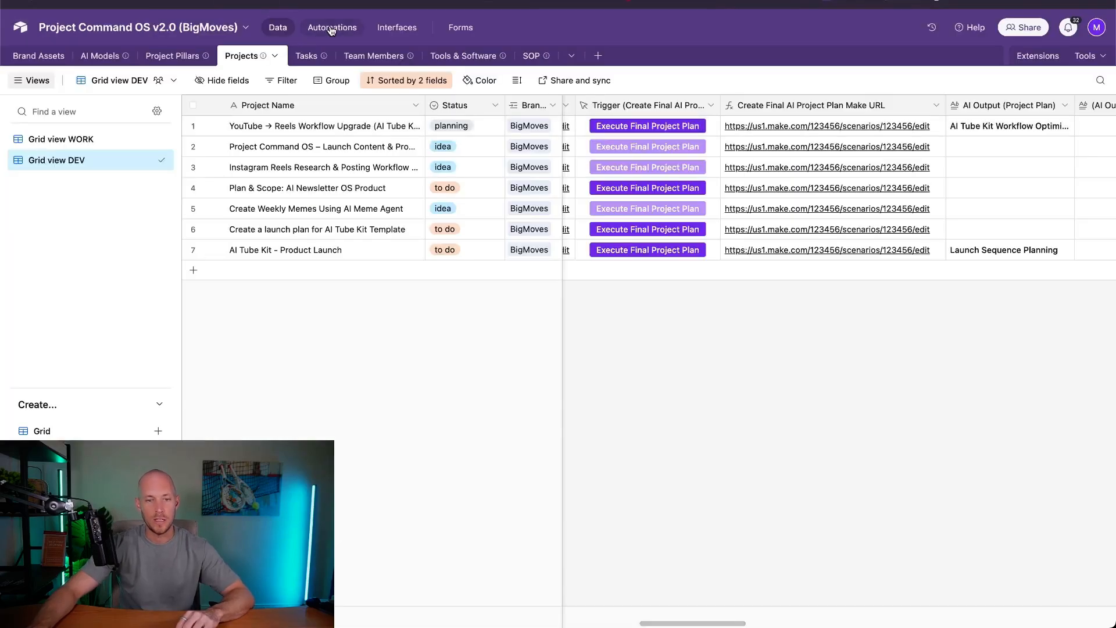
Step: Examine the Airtable automation's Brand Asset trigger condition and the prompt-template fields filled in by its Update record action
left_click(332, 27)
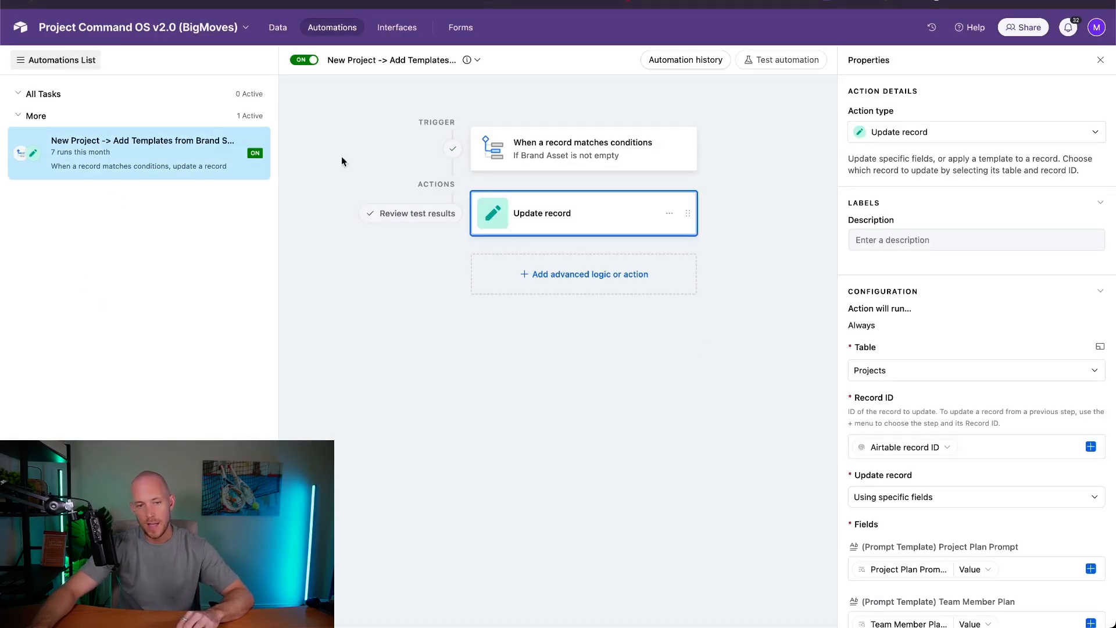
left_click(592, 145)
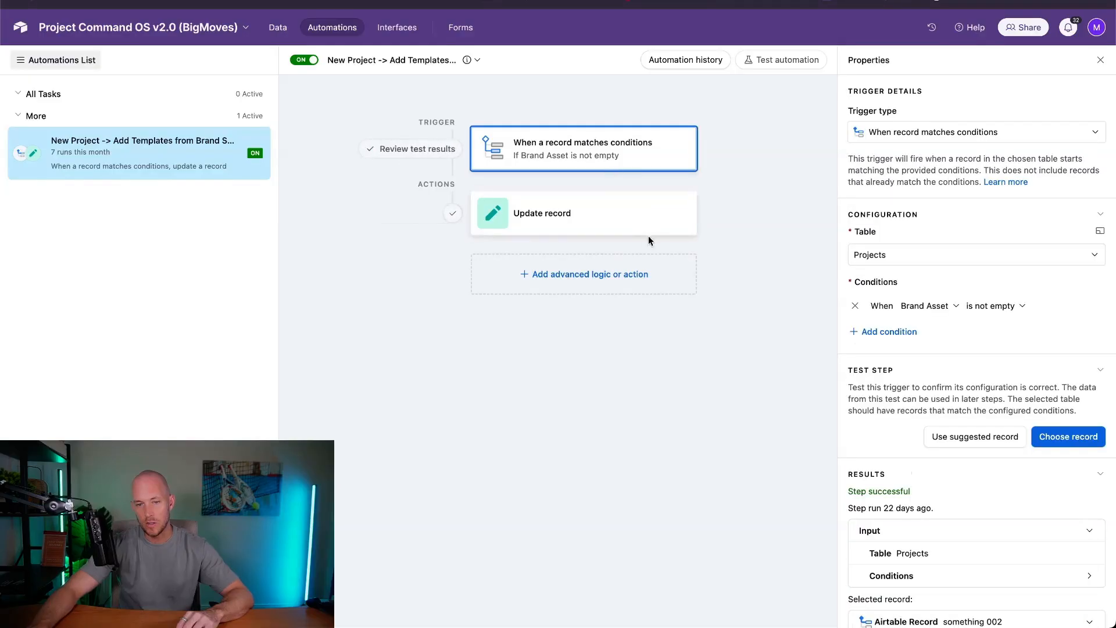
left_click(549, 219)
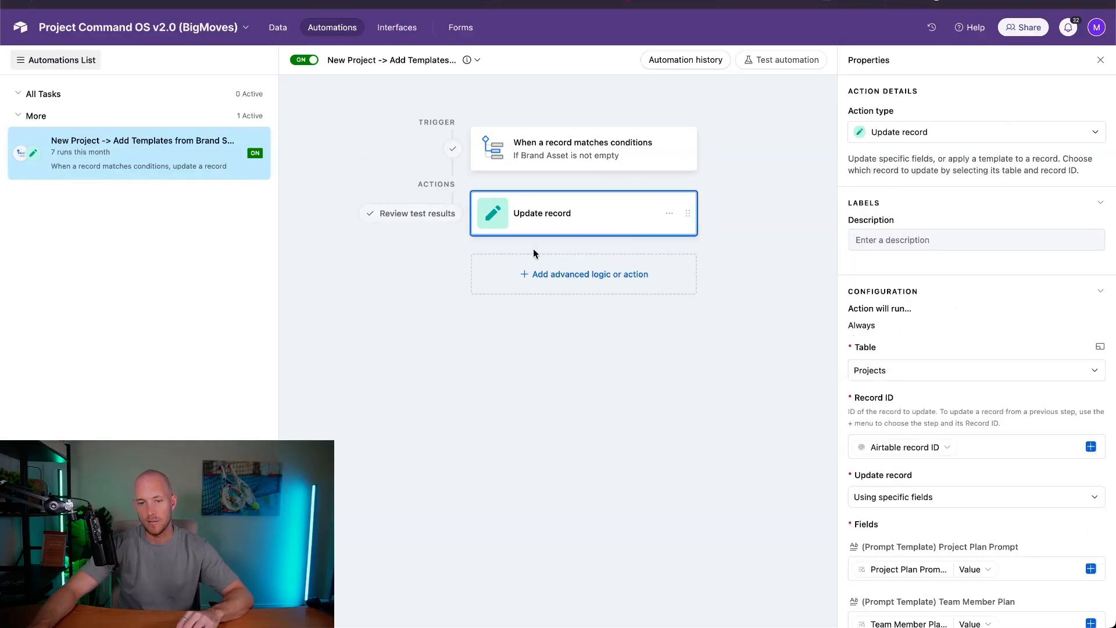
scroll(907, 198, "down", 7)
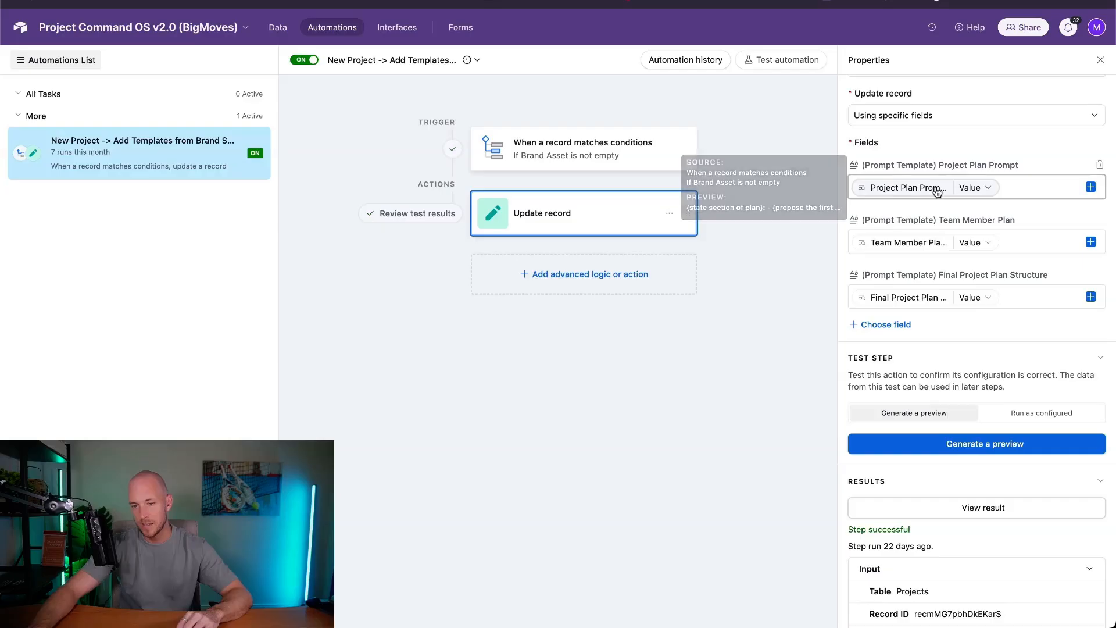
scroll(862, 294, "up", 7)
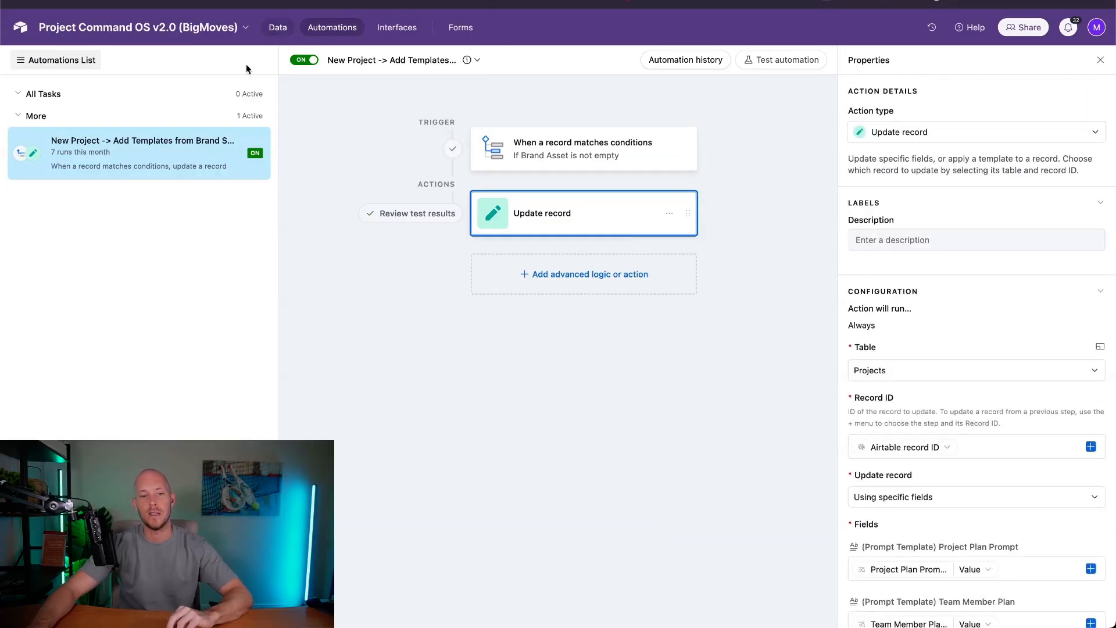
Step: Return to the Projects data and switch to the interface page with the Final Project Plan Structure prompt template
left_click(273, 33)
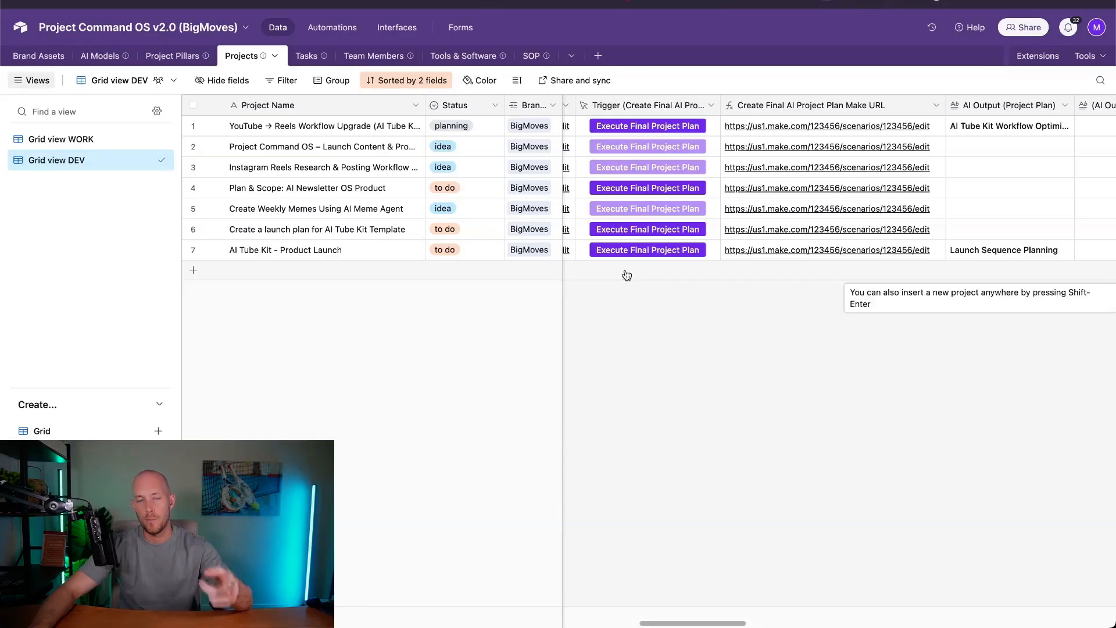
left_click(398, 27)
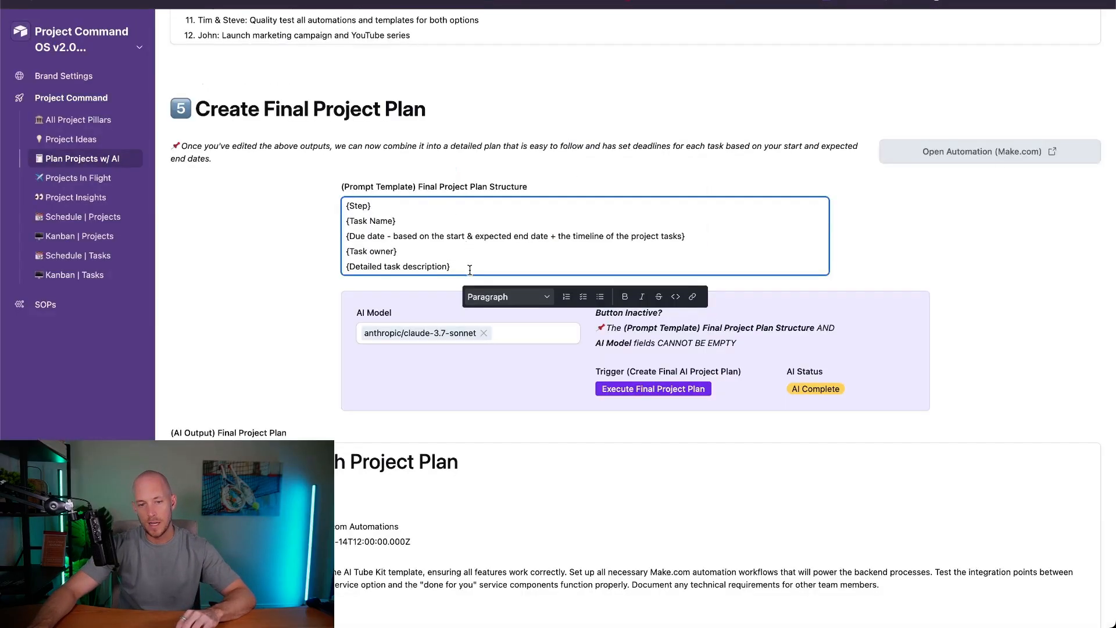
left_click(403, 179)
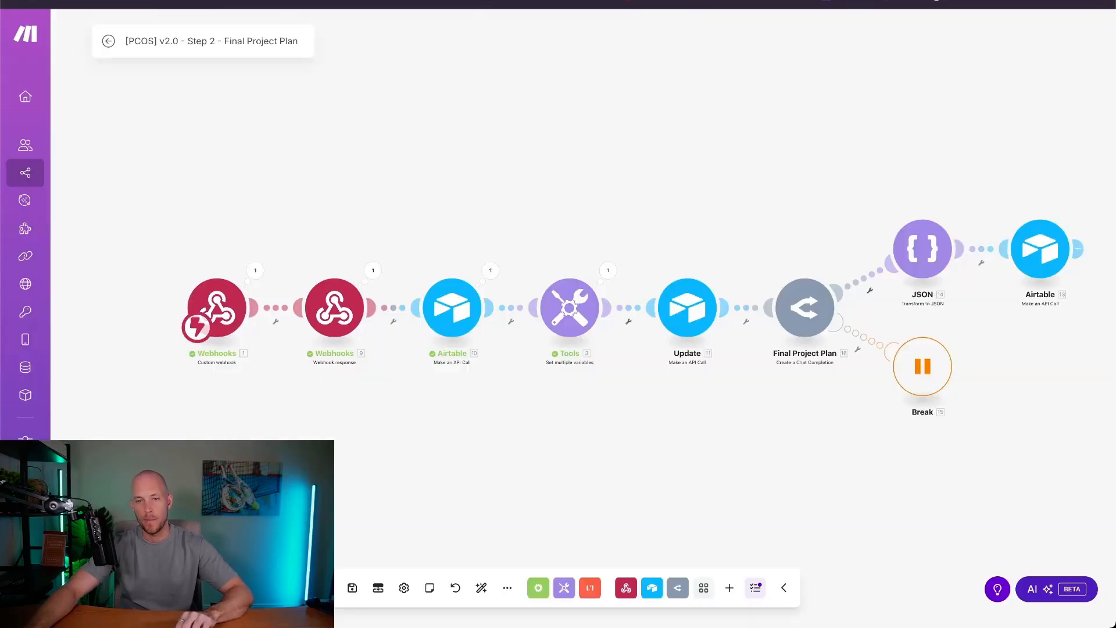
Step: Review the Final Project Plan module's mapped AI model, automatic fallback, JSON mode, Max Tokens and Temperature settings, and save the module
left_click(805, 307)
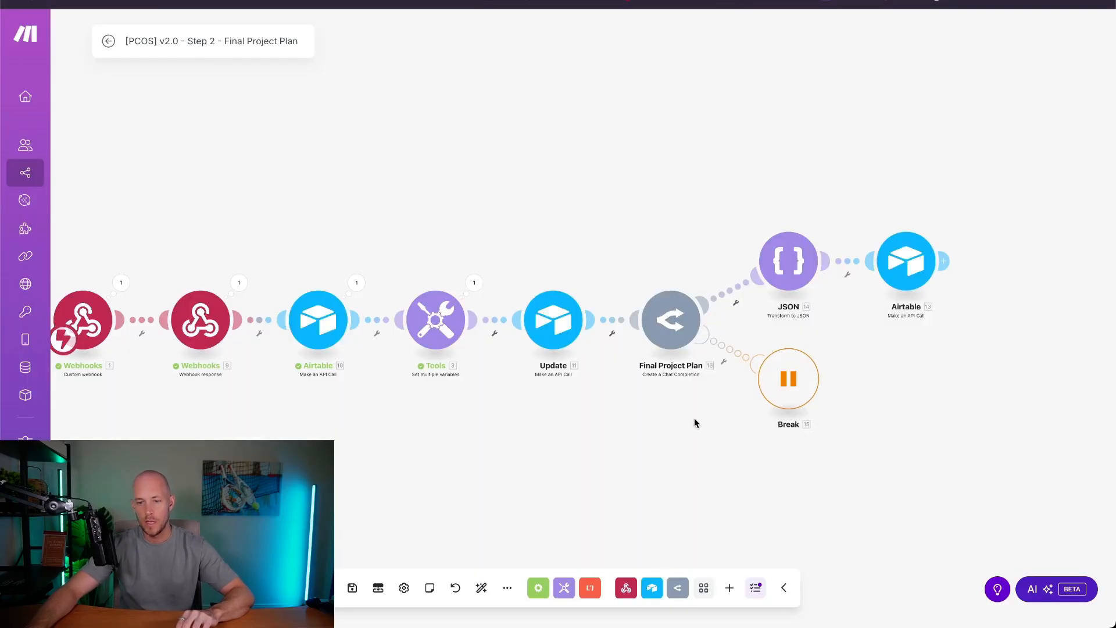
left_click(671, 318)
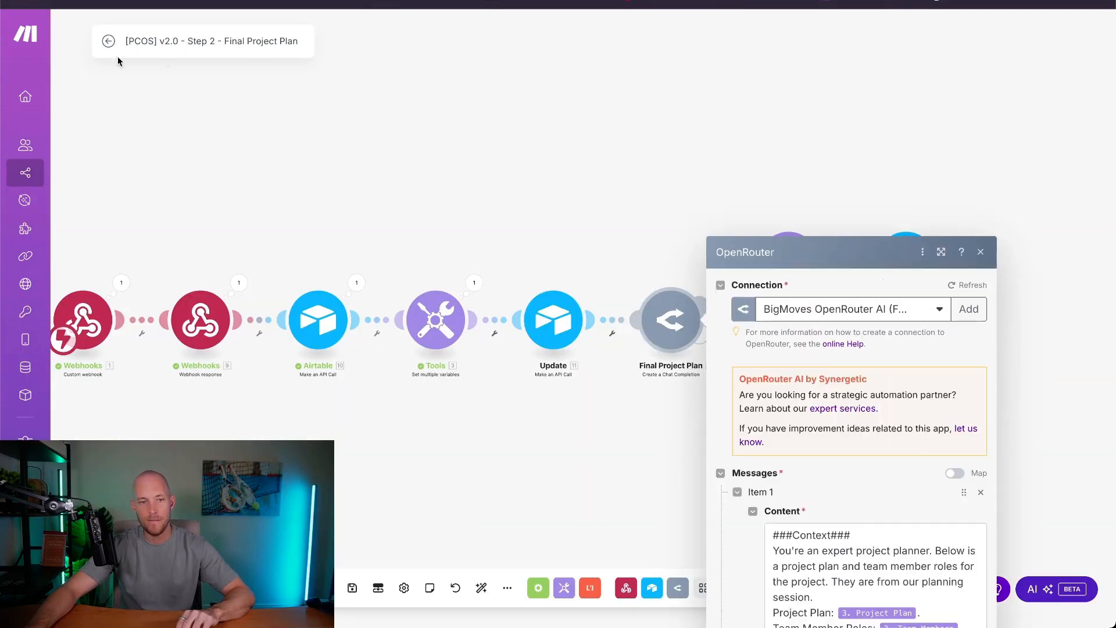
scroll(757, 370, "down", 5)
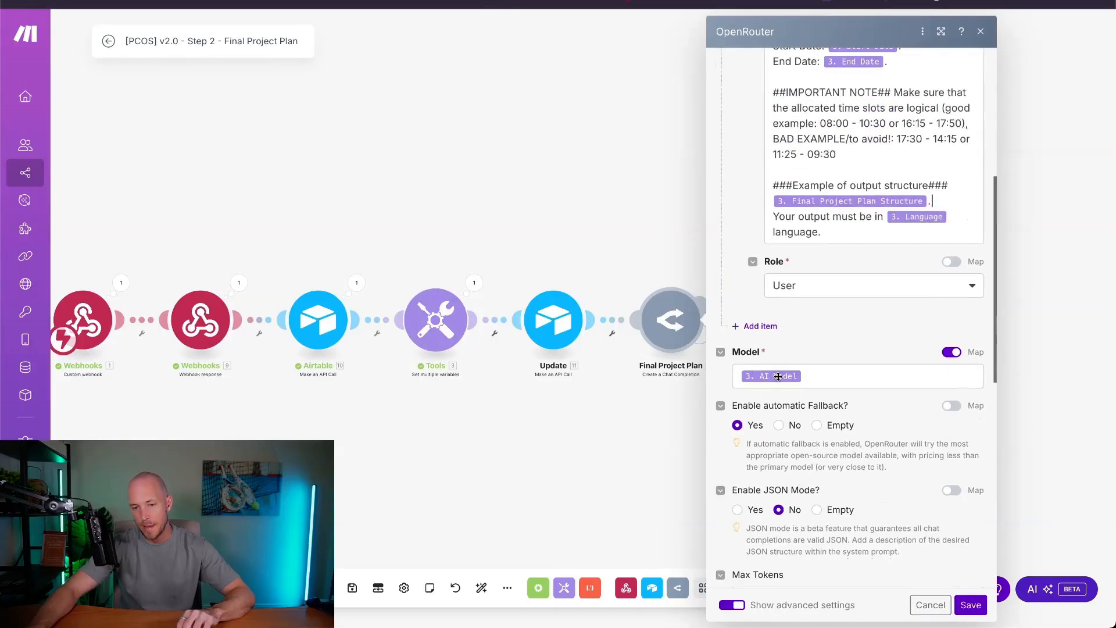
scroll(781, 394, "down", 3)
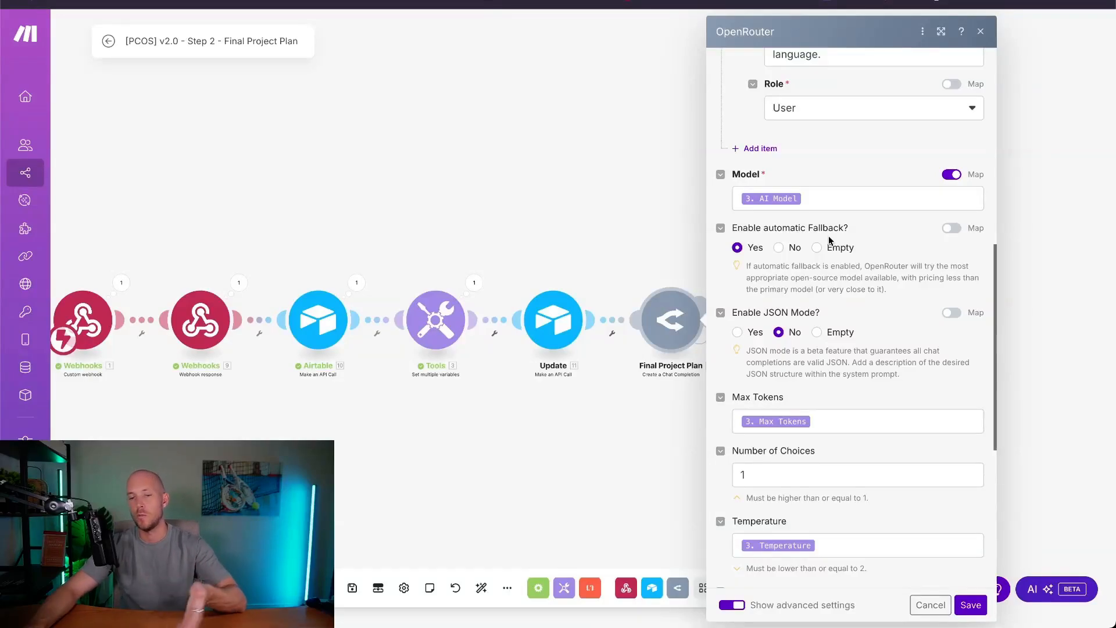
scroll(889, 316, "down", 2)
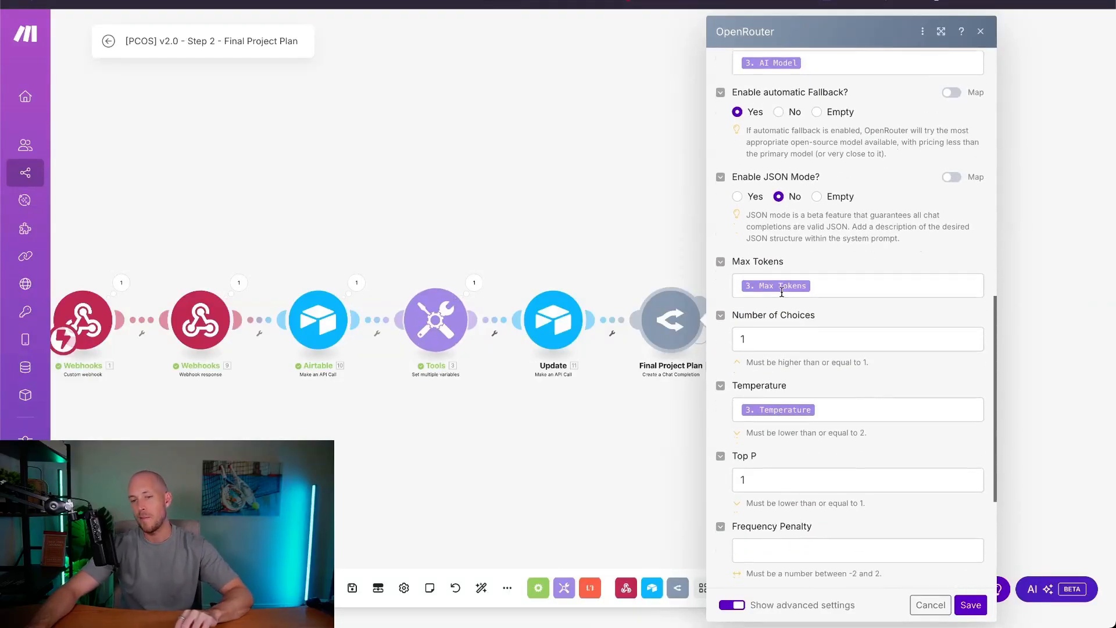
left_click(970, 605)
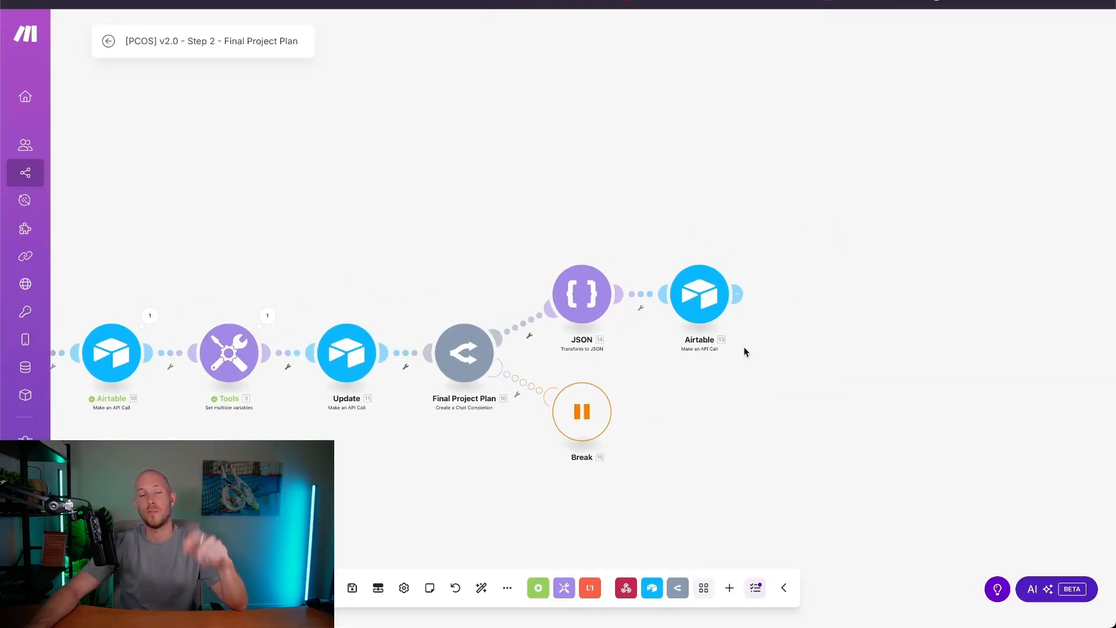
Step: Check the last Airtable module's API call settings and the JSON module's mapped message content, saving the JSON module
left_click(700, 297)
scroll(787, 284, "down", 2)
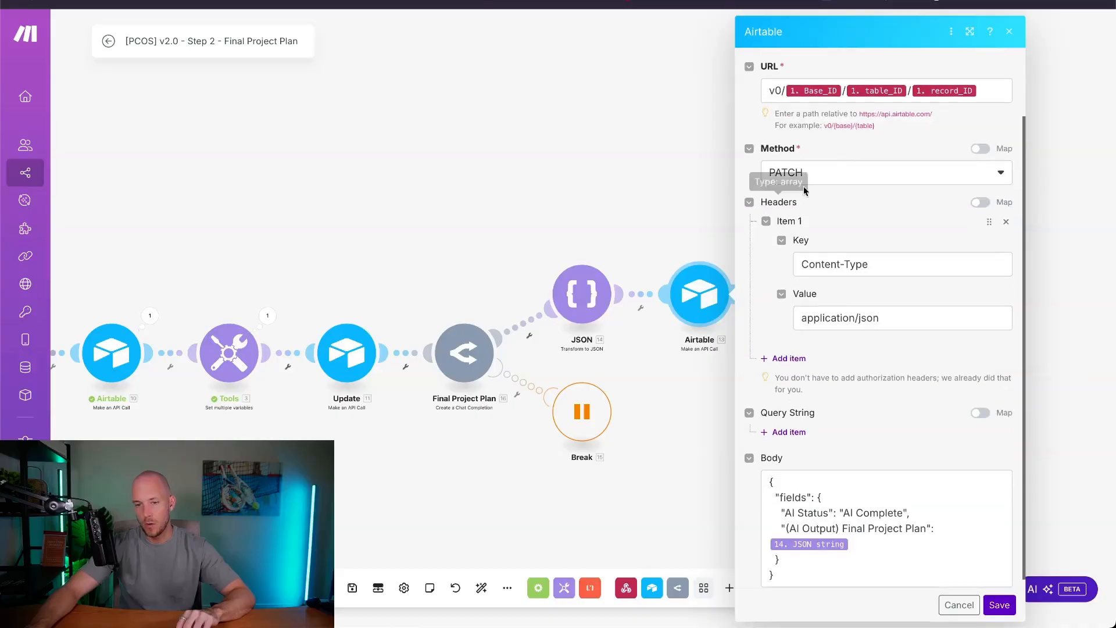
left_click(712, 338)
left_click(583, 305)
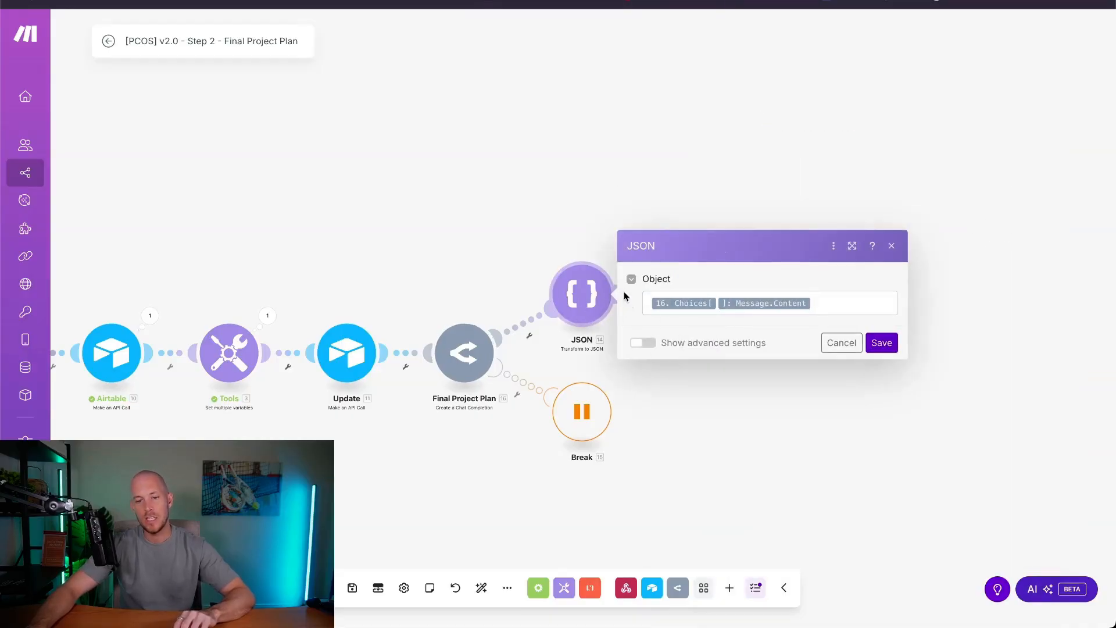
left_click(881, 342)
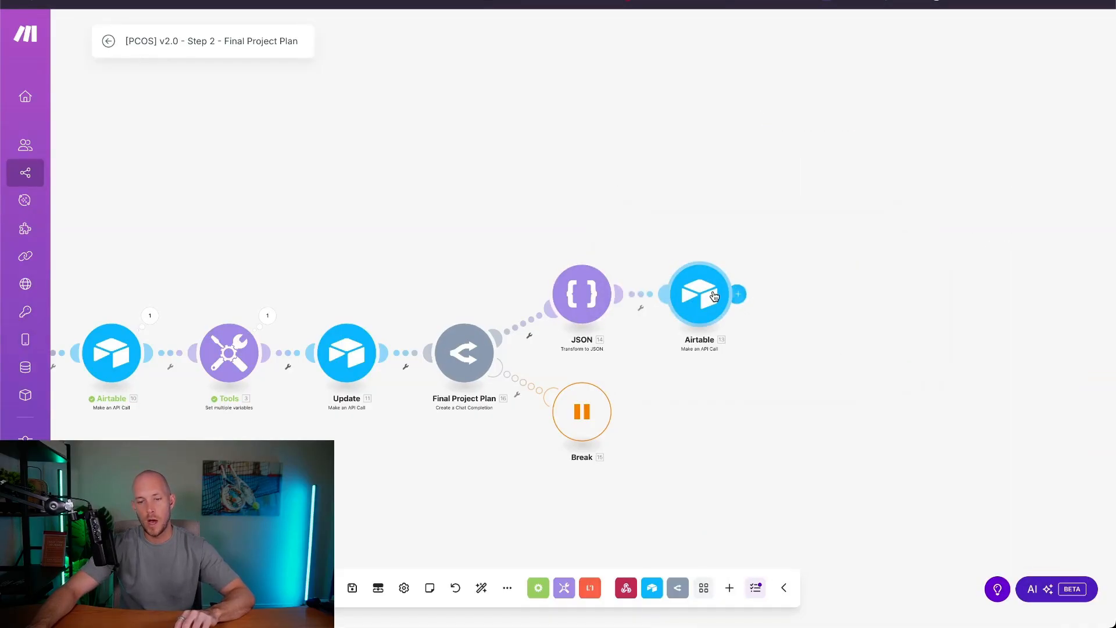
Step: Review the last Airtable module's PATCH request body and look through the Final Project Plan module's settings again
left_click(712, 295)
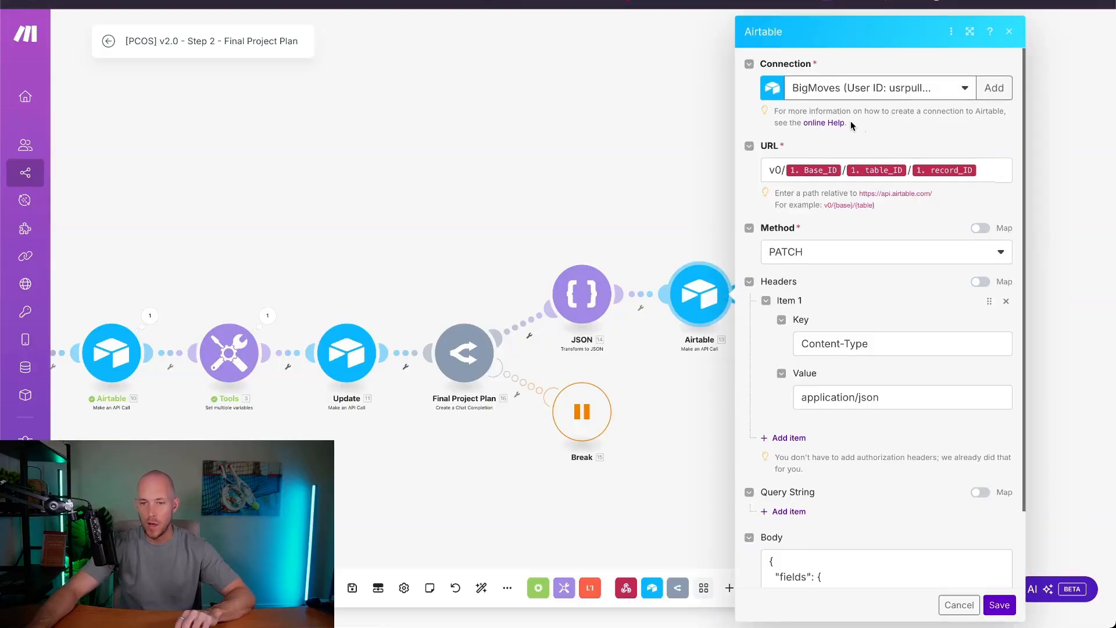
scroll(856, 443, "down", 2)
left_click(801, 568)
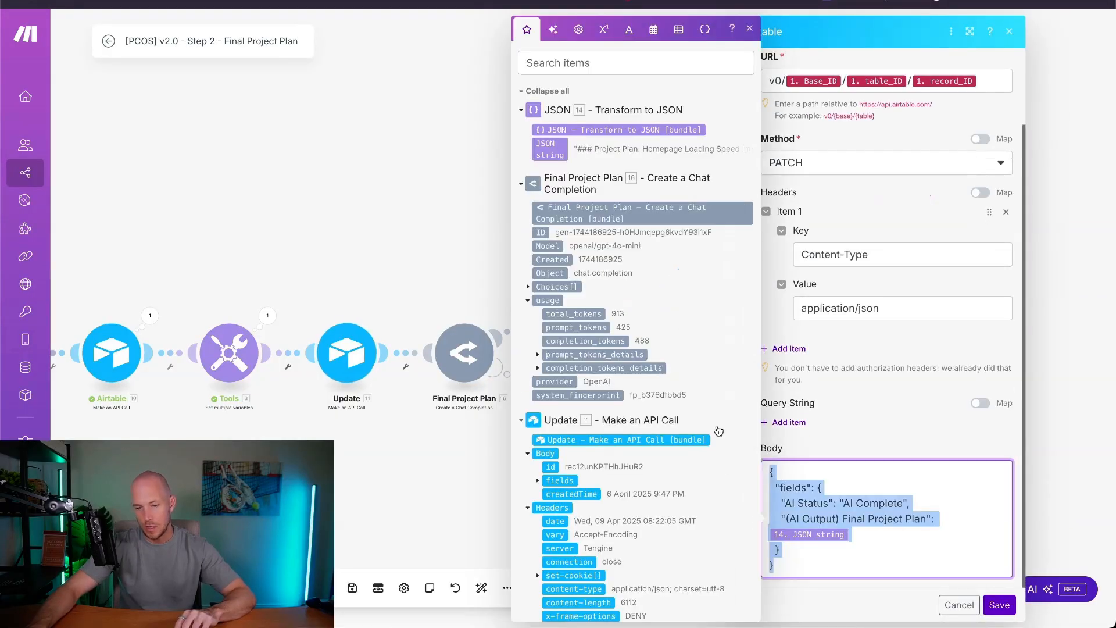
left_click(857, 430)
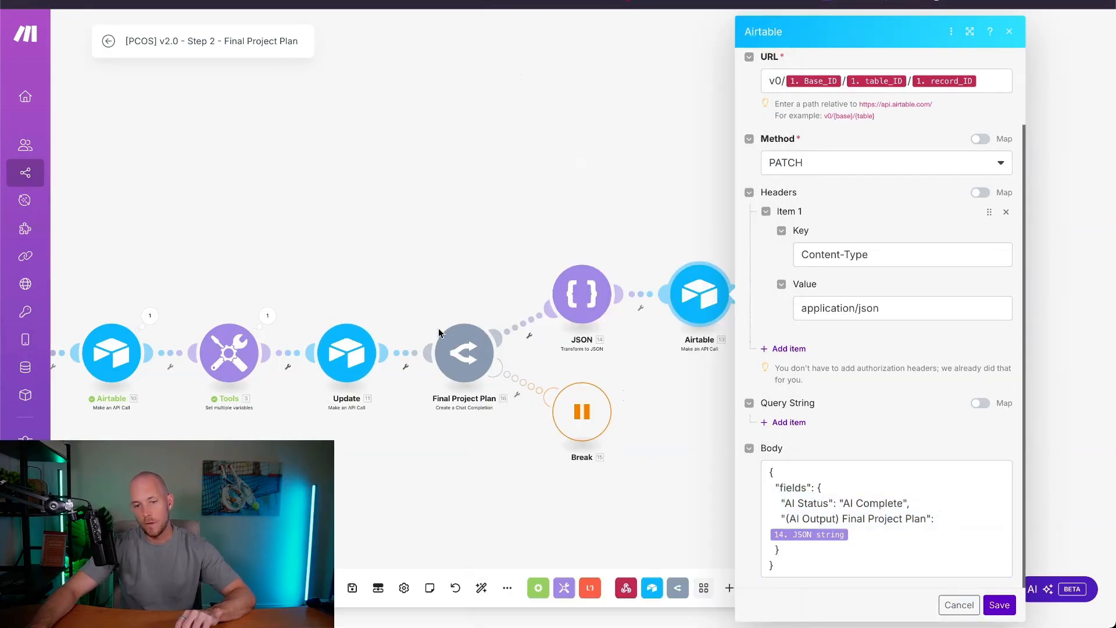
left_click(464, 352)
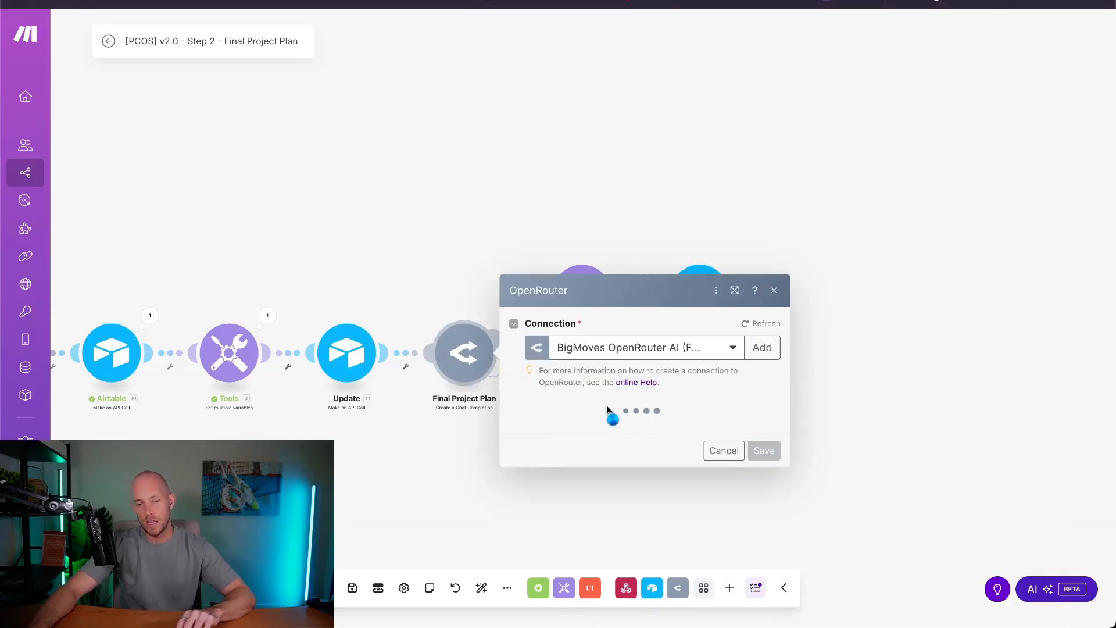
scroll(548, 430, "down", 15)
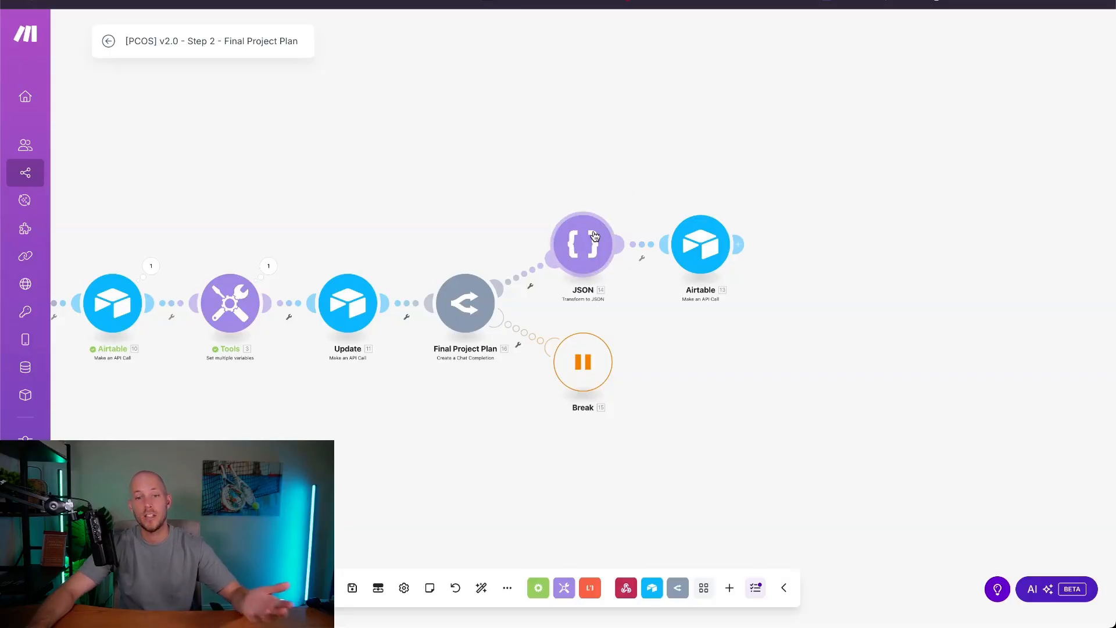
Step: Inspect the AI Status and (AI Output) Final Project Plan fields in the last Airtable module's request body
left_click(714, 244)
scroll(825, 398, "down", 2)
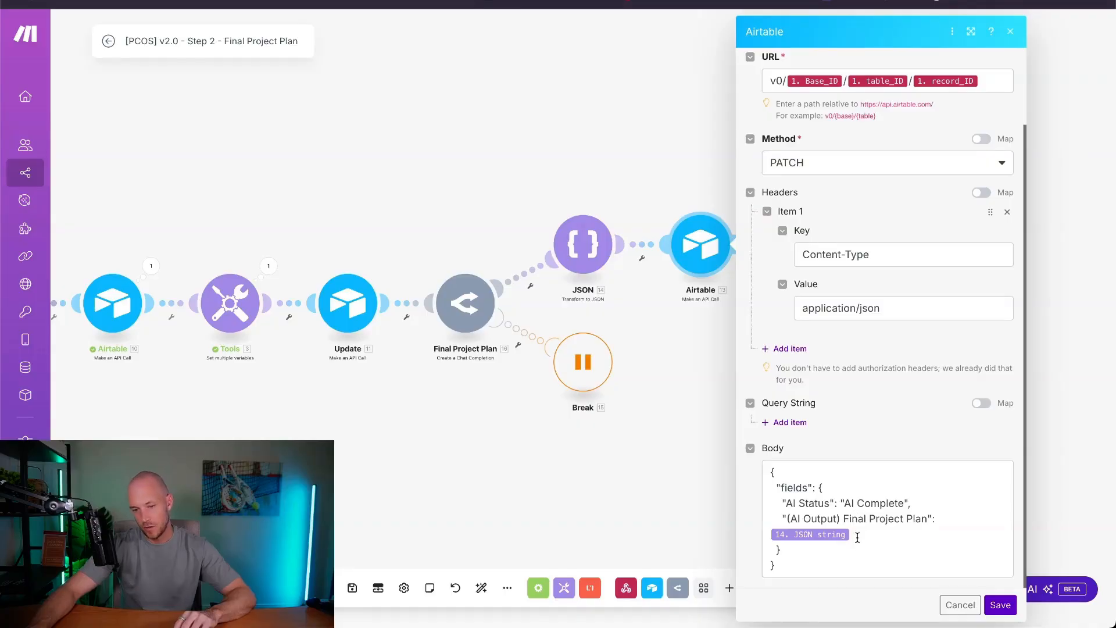
left_click(857, 537)
left_click_drag(795, 518, 925, 517)
left_click(956, 518)
left_click(909, 503)
type(",")
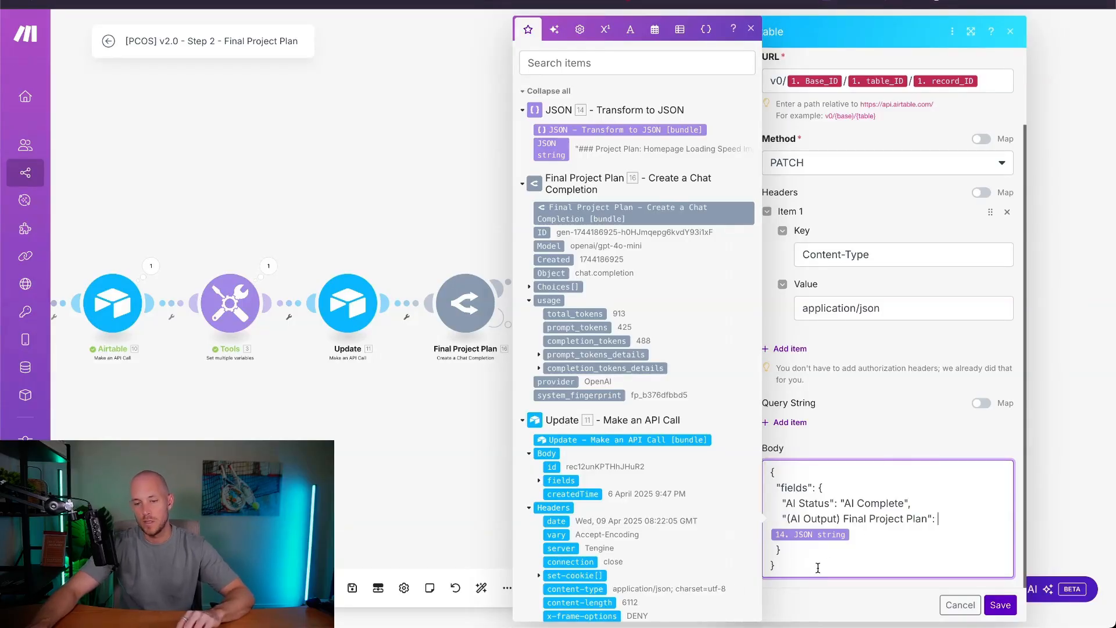
Step: Highlight the whole JSON request body and examine its braces and the comma separating the two fields
key("ctrl+a")
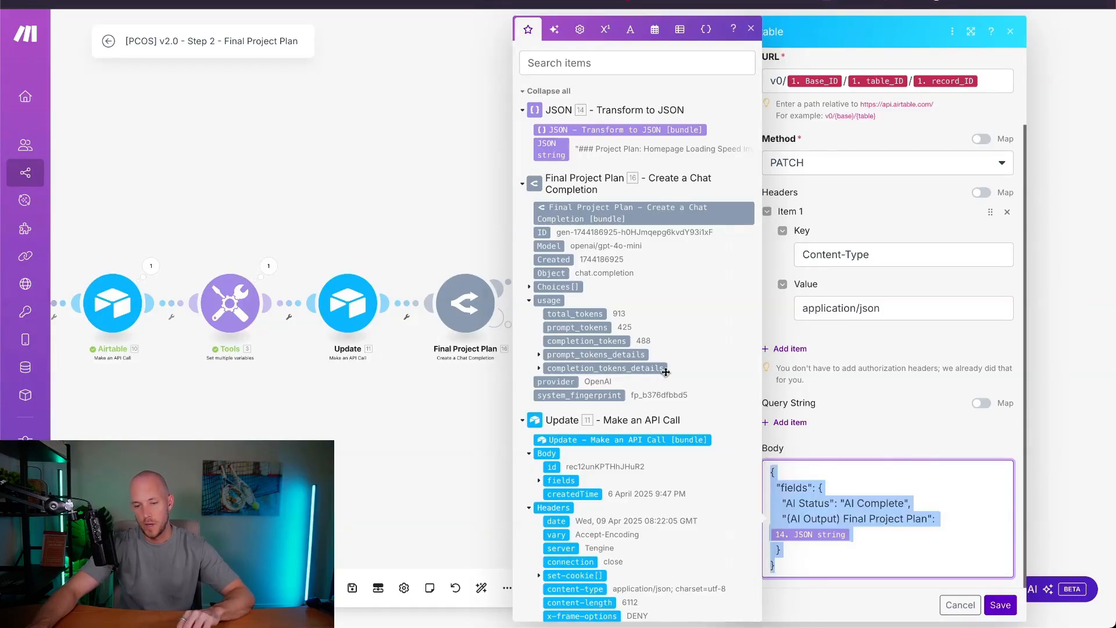
left_click(782, 480)
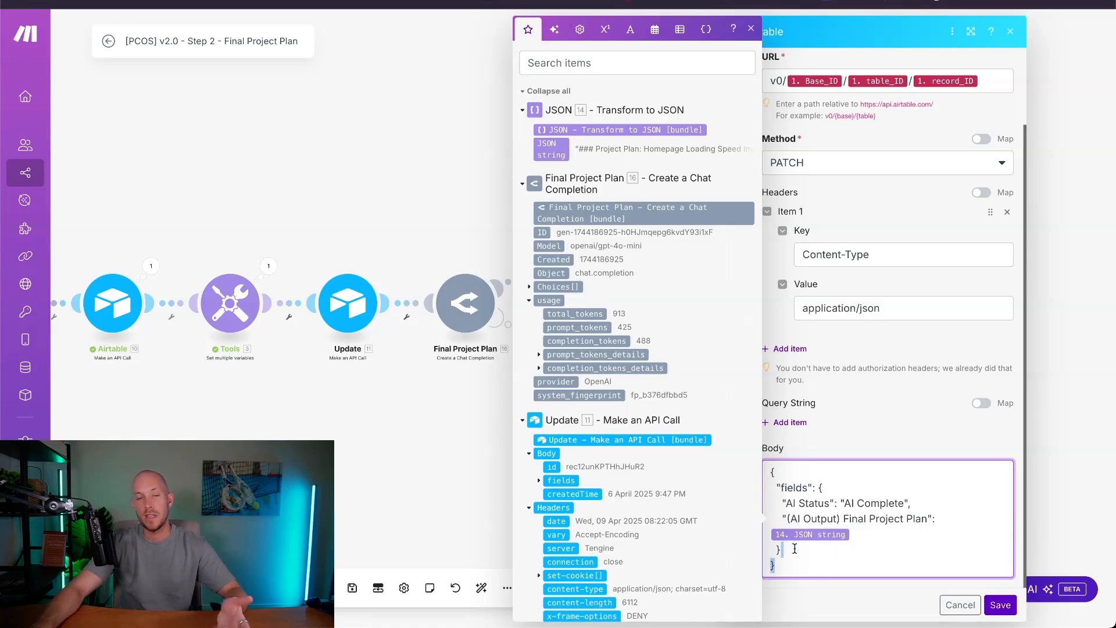
left_click_drag(817, 566, 735, 463)
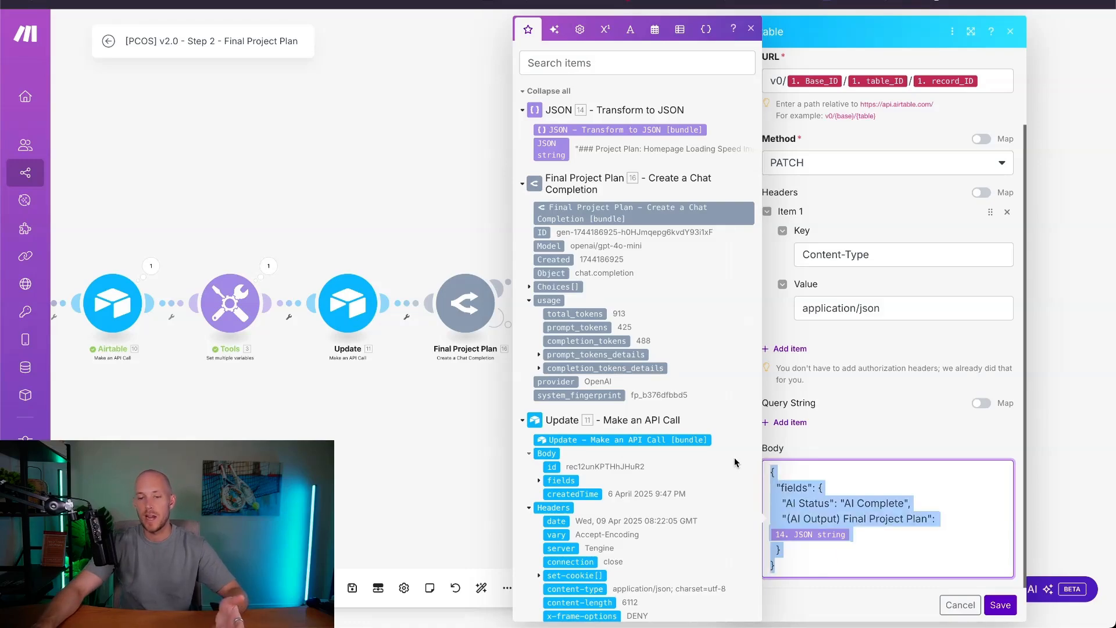
left_click(911, 502)
type(",")
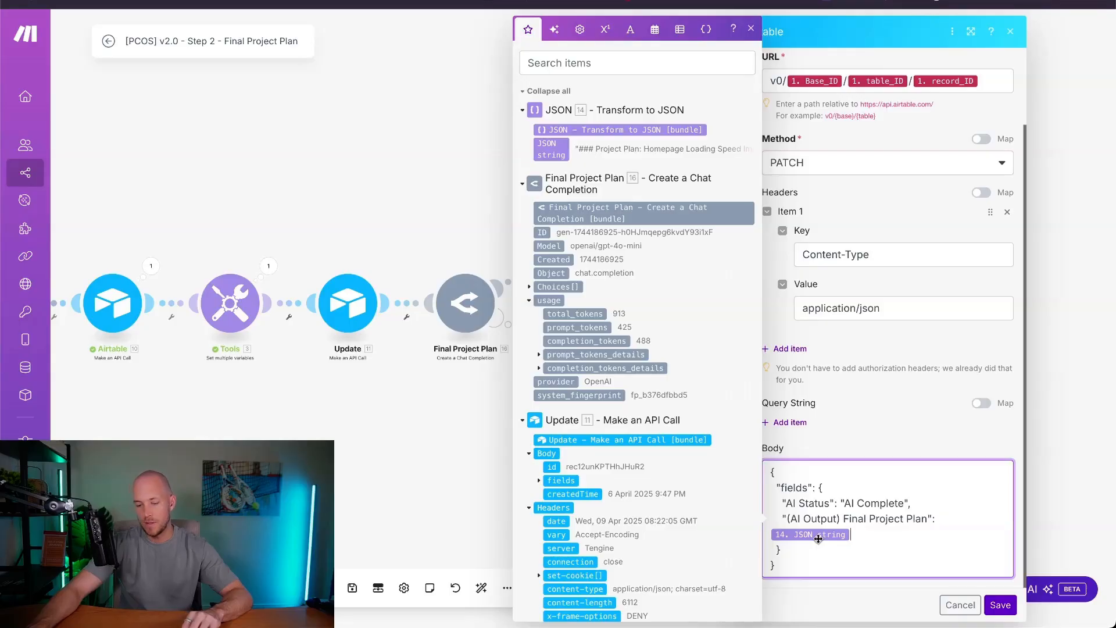
Step: Try wrapping the JSON string variable in double quotes in the request body, and remove the quotes again
type("\"")
key("Left")
key("Left")
type("\"")
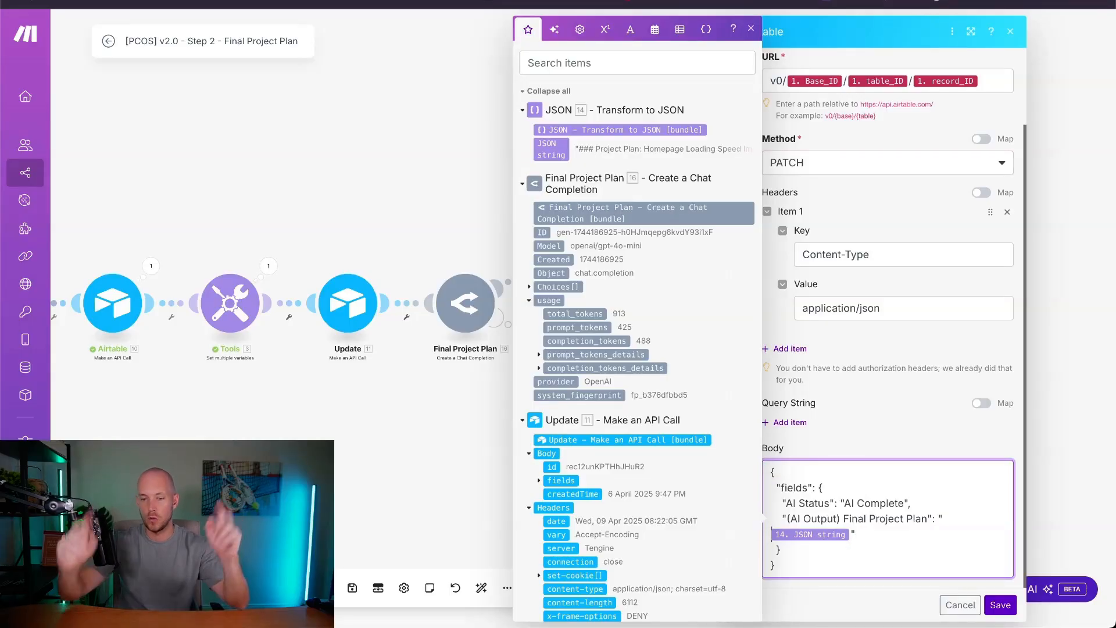
key("Right")
key("Right")
key("BackSpace")
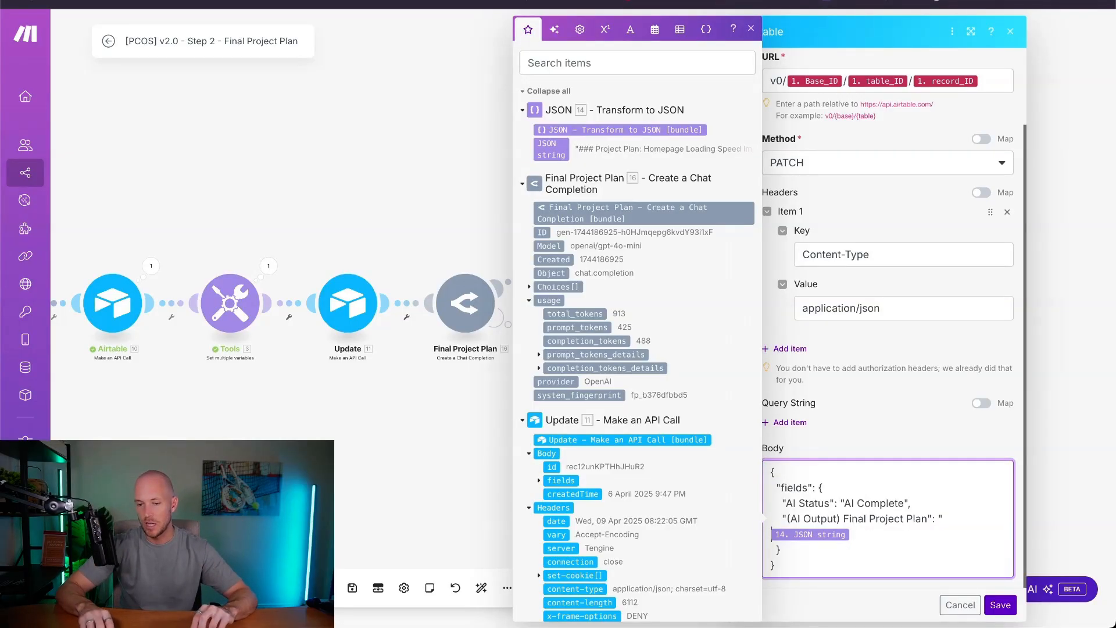
key("BackSpace")
key("BackSpace")
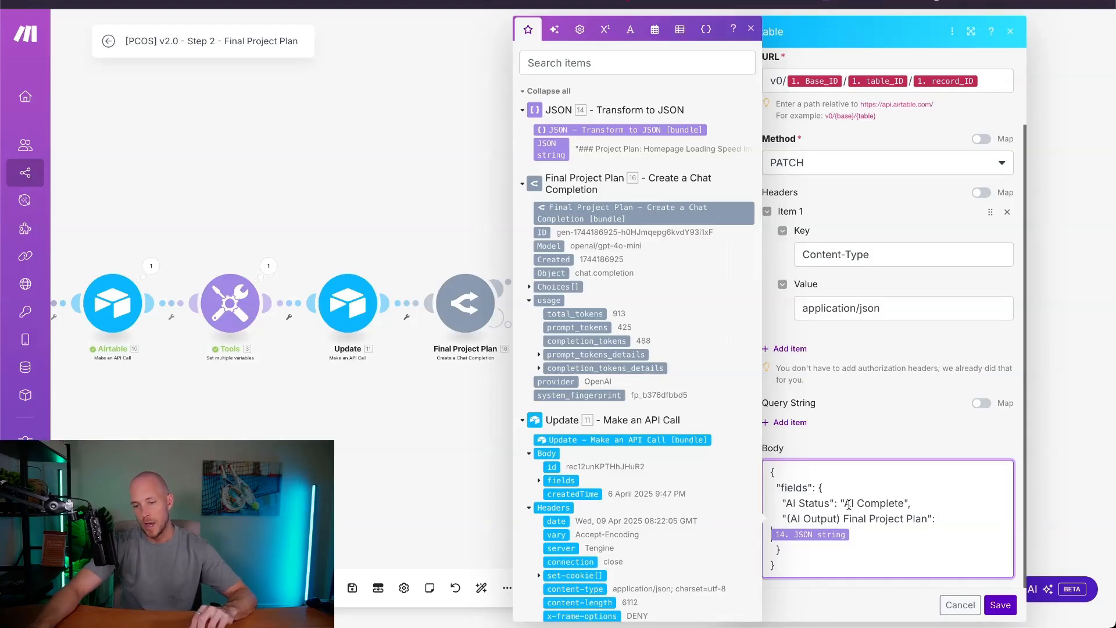
Step: Check the quoted AI Complete value, close the Airtable module without keeping edits, and save the scenario
mouse_move(837, 501)
left_mouse_down()
mouse_move(911, 500)
mouse_move(850, 500)
left_mouse_up()
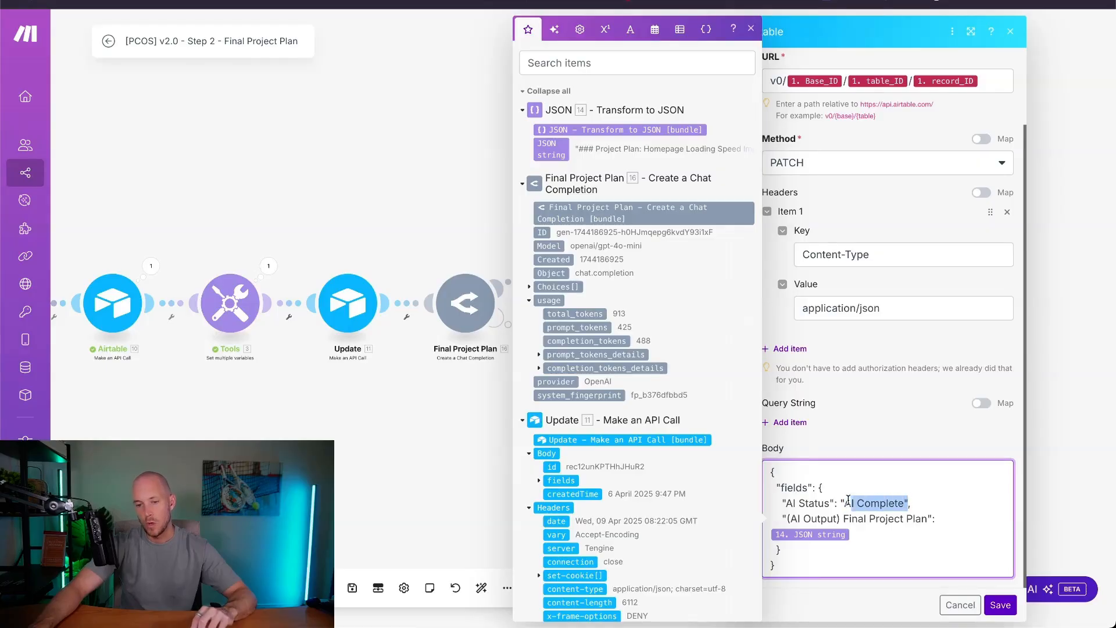
left_click(851, 534)
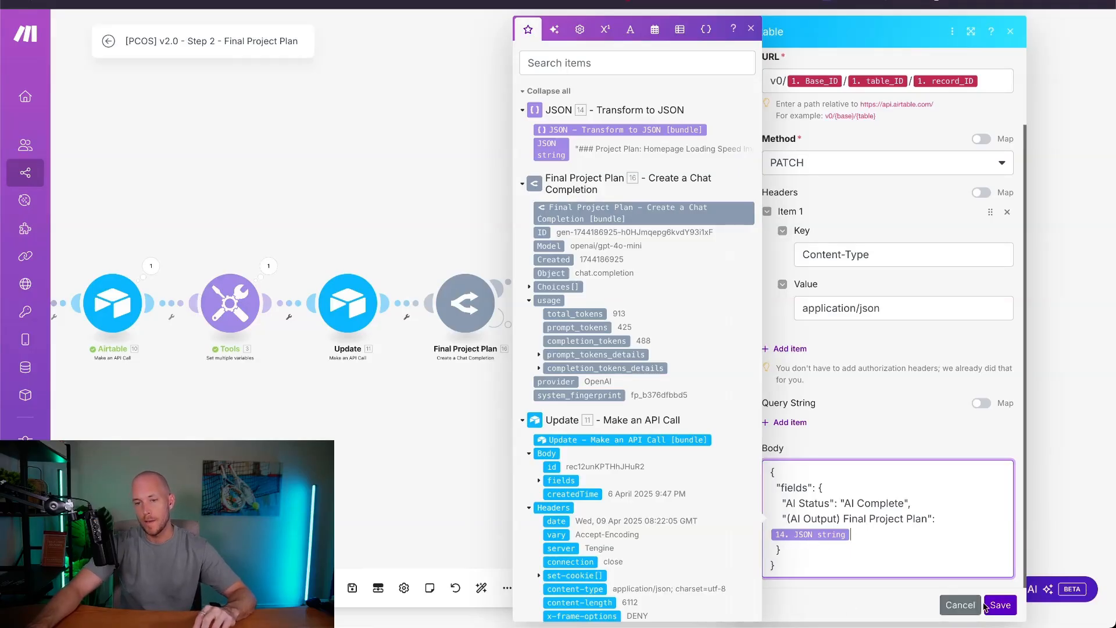
left_click(959, 605)
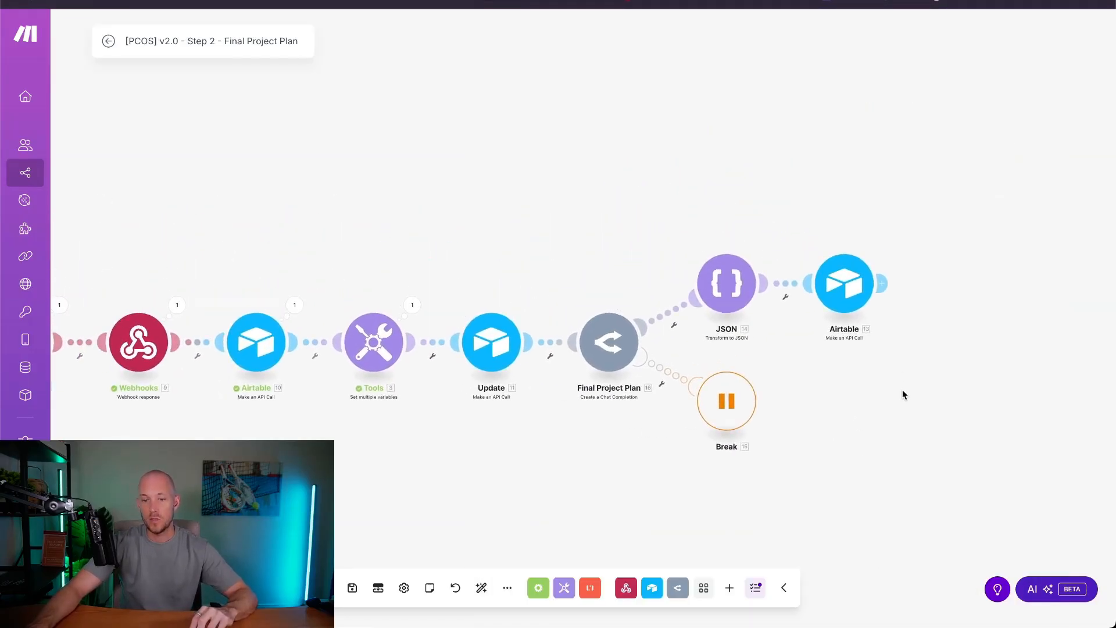
left_click(351, 586)
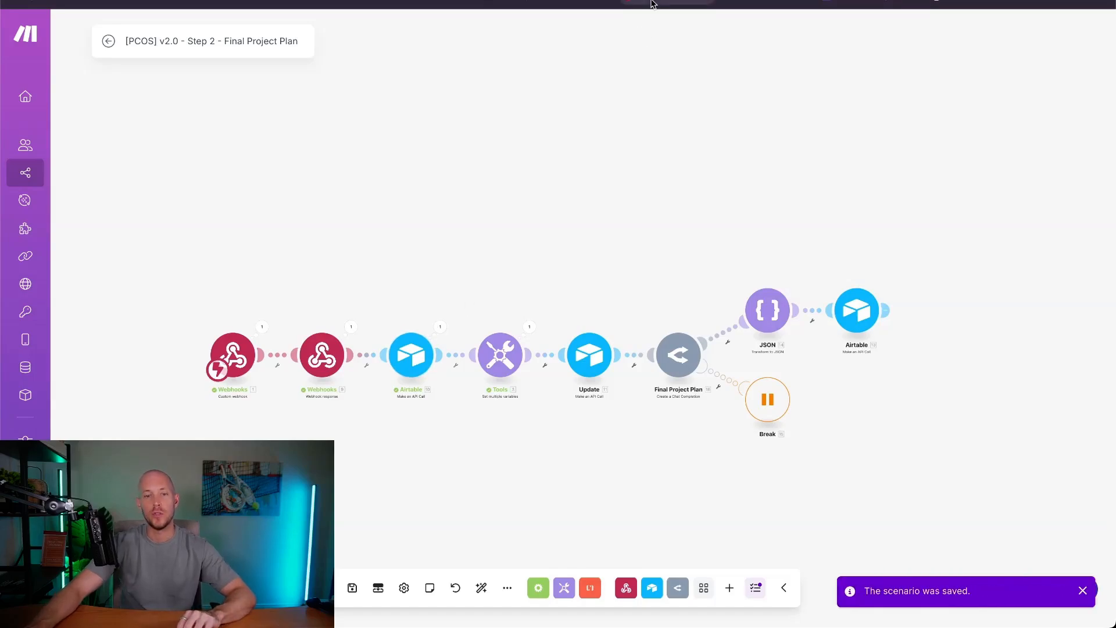
Step: Switch to the Airtable interface and highlight the AI Output (Project Plan) text, including its numbered Suggested approach list
left_click(318, 6)
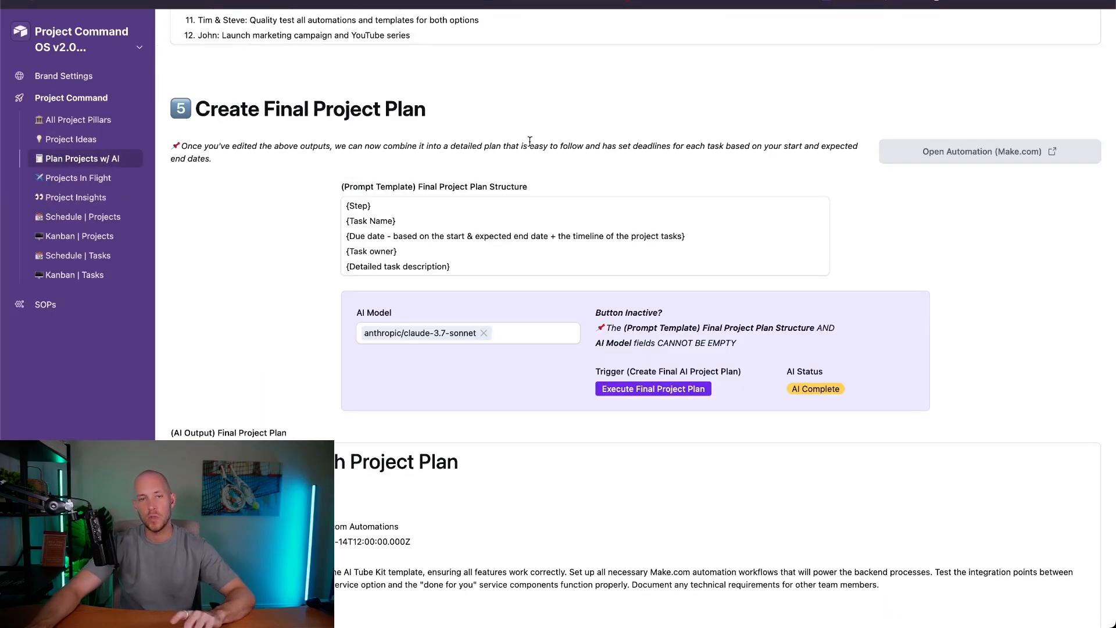
scroll(314, 329, "down", 1)
scroll(321, 322, "up", 9)
left_click_drag(445, 511, 159, 138)
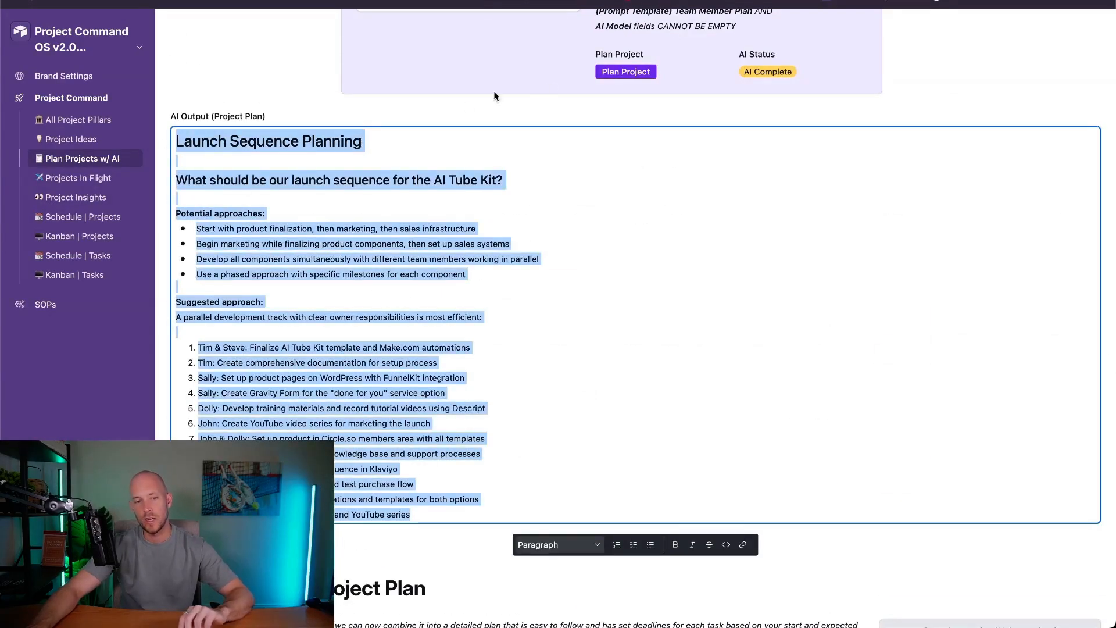
left_click(467, 116)
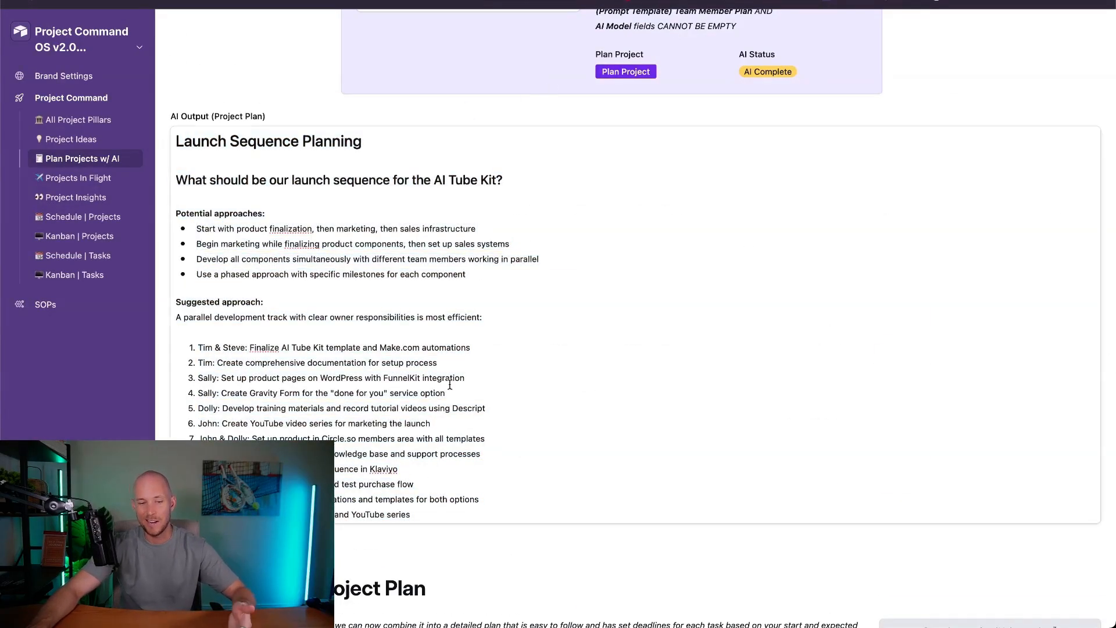
left_click_drag(451, 516, 156, 351)
left_click(365, 378)
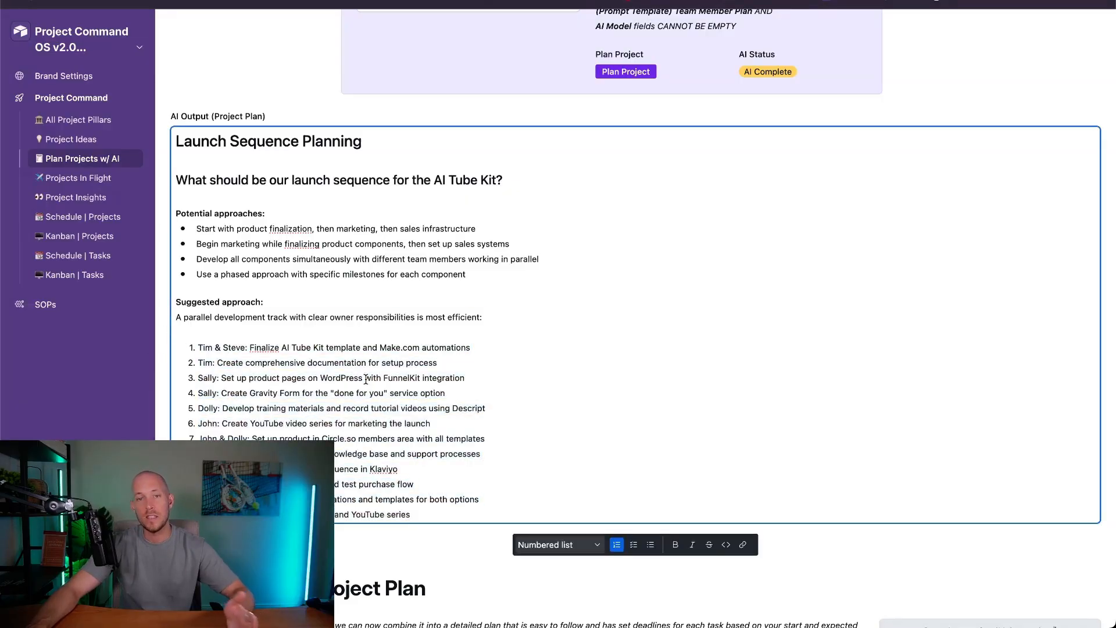
Step: Review the project's Extra Task Context, Start Date and Deadline Date above the Choose Your Team & Tools section
scroll(365, 378, "up", 20)
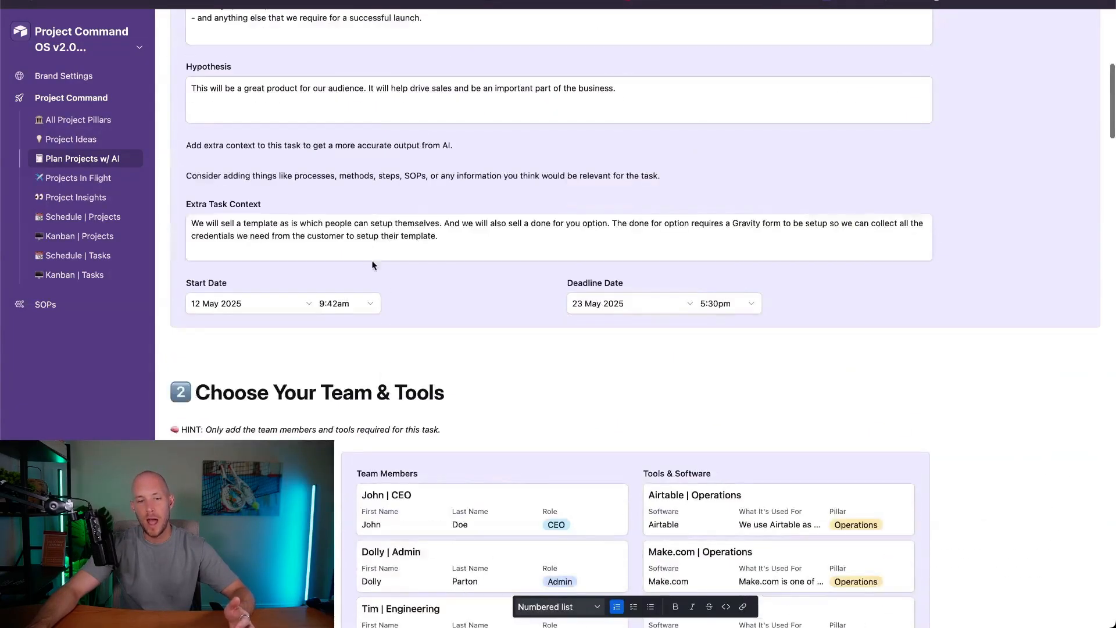
double_click(360, 237)
left_click(359, 237)
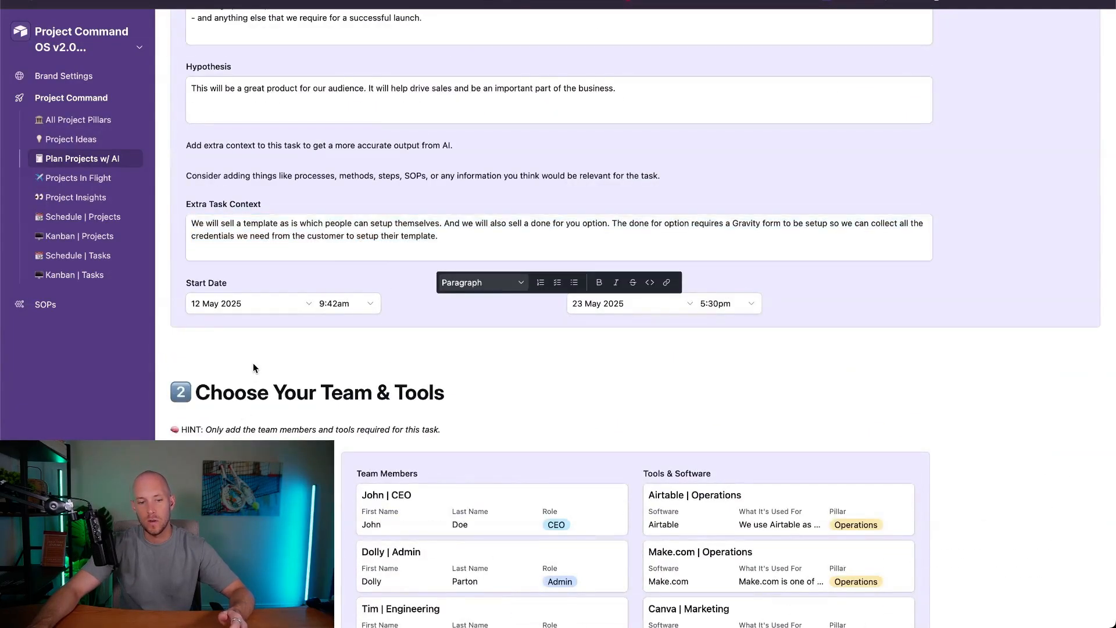
left_click(252, 362)
Step: Examine the (AI Output) Final Project Plan against its prompt template, highlighting the title and Step 1 details
scroll(253, 362, "down", 20)
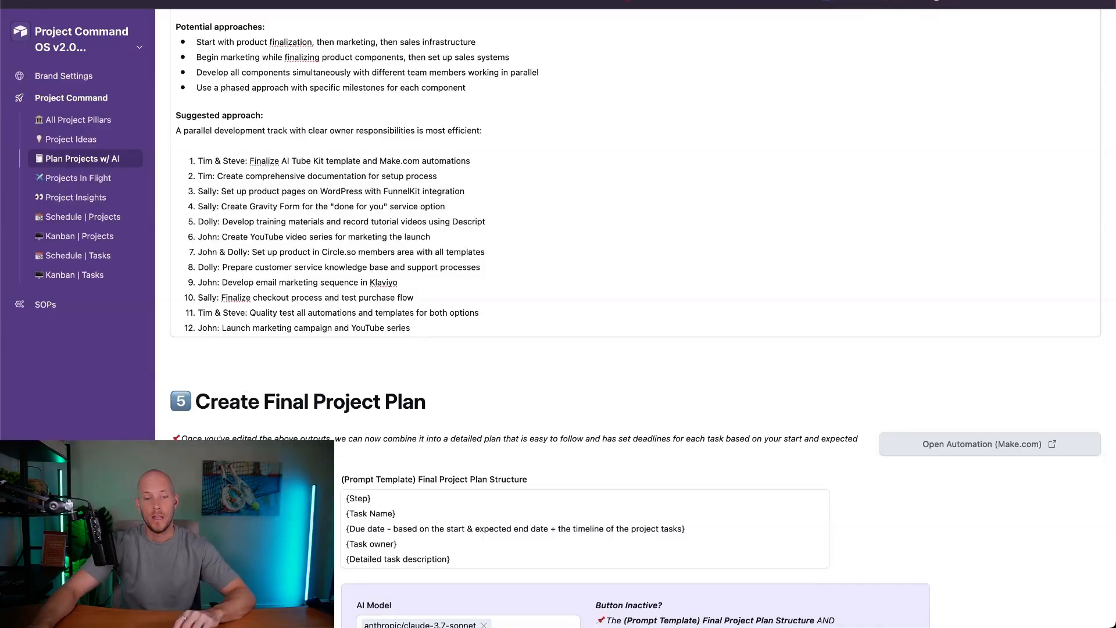
scroll(310, 372, "down", 10)
left_click_drag(176, 177, 880, 302)
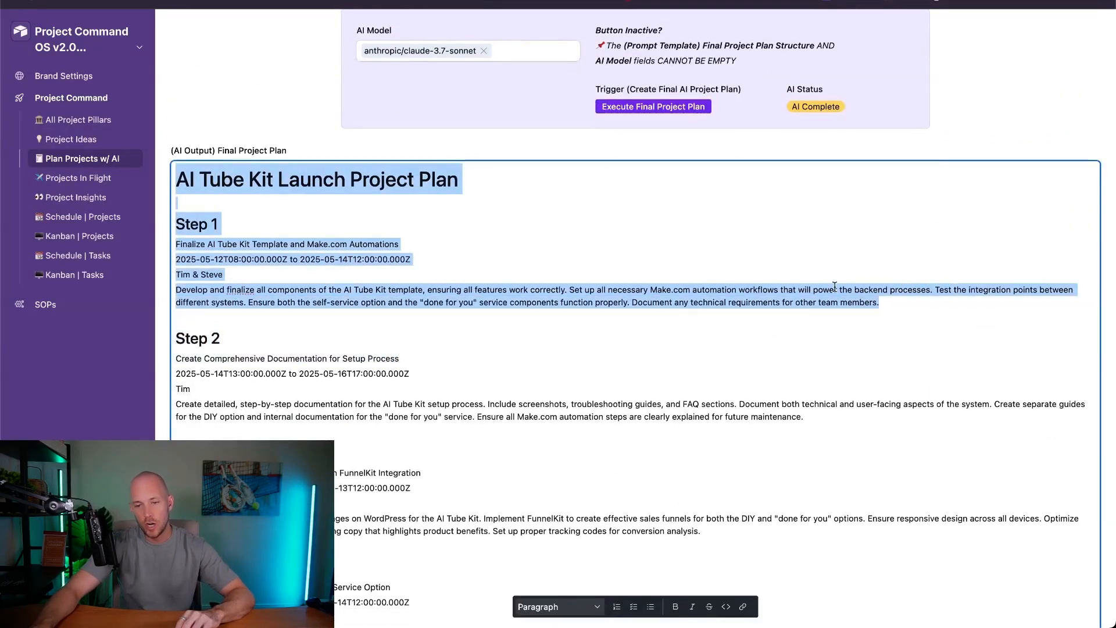
left_click(554, 155)
scroll(367, 315, "up", 5)
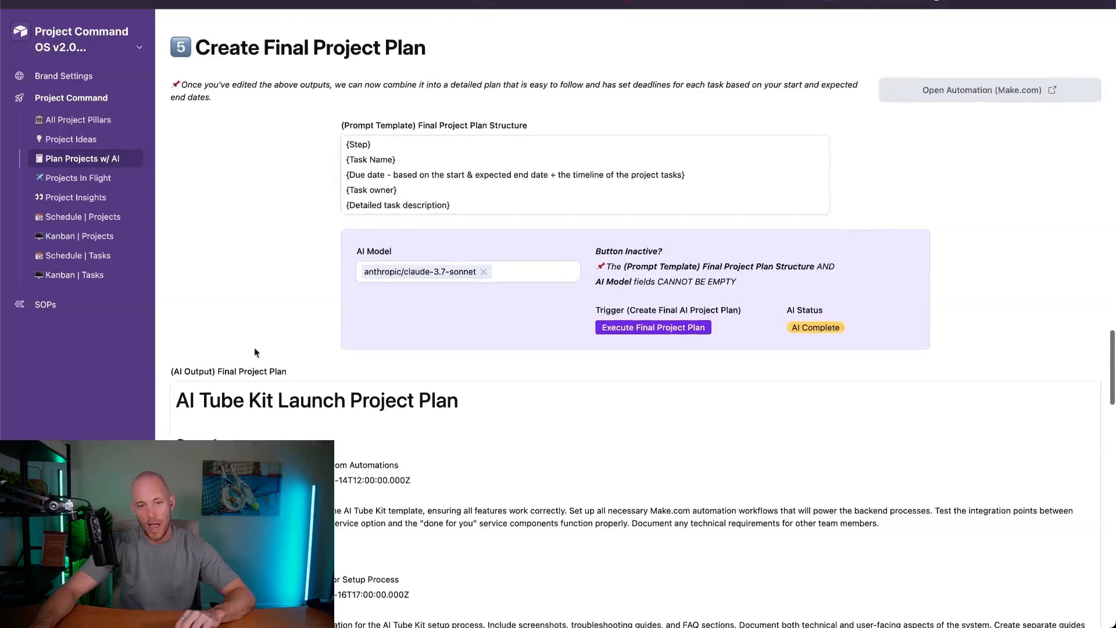
scroll(368, 315, "down", 3)
left_click_drag(176, 219, 991, 386)
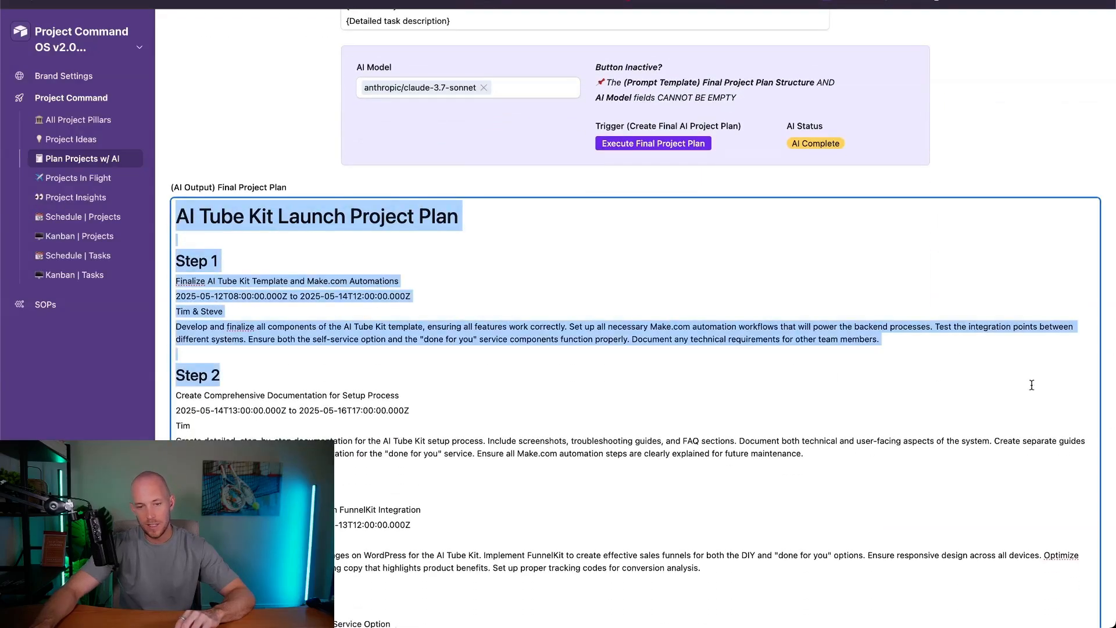
left_click(988, 361)
left_click(274, 129)
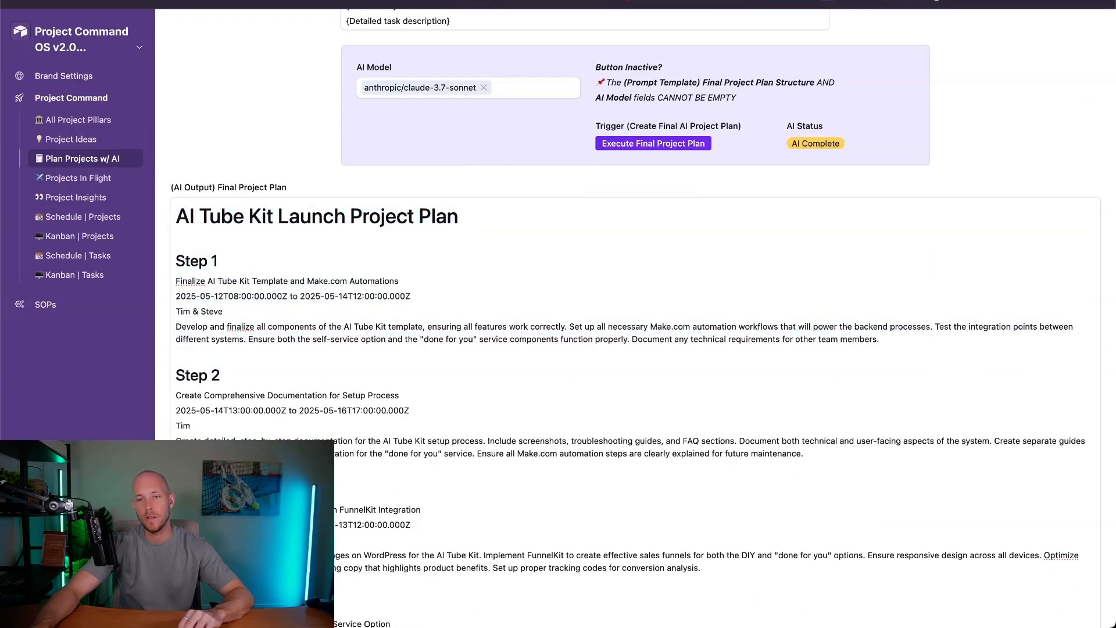
Step: Glance at the Step 3 - Create Tasks scenario in Make, and highlight the Step 1 task in Airtable's final project plan
key("ctrl+Tab")
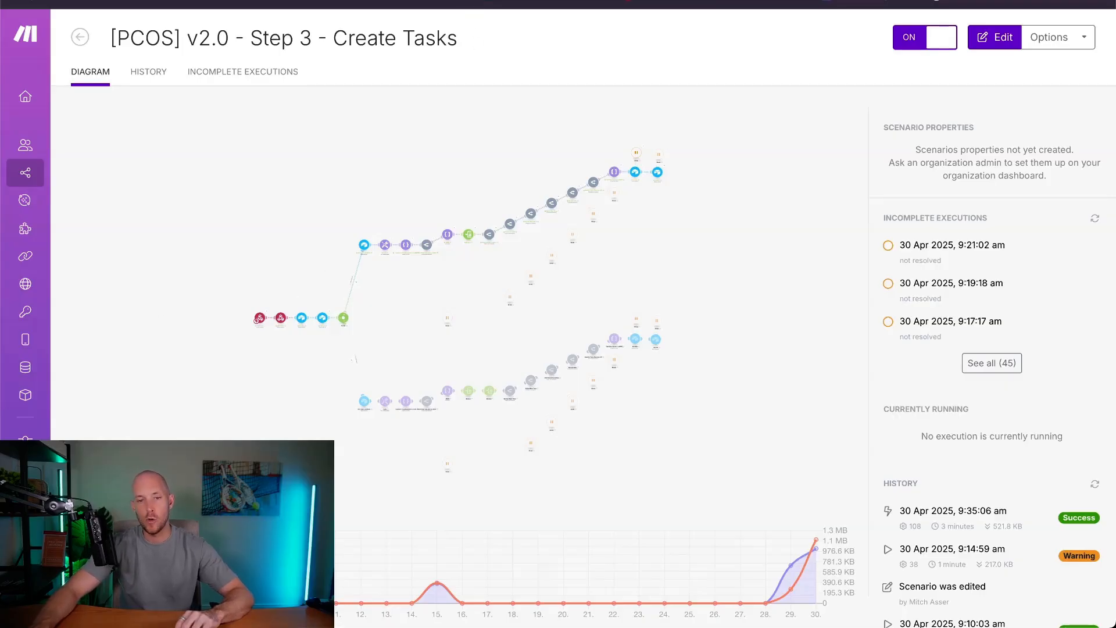
key("ctrl+Tab")
key("ctrl+Tab")
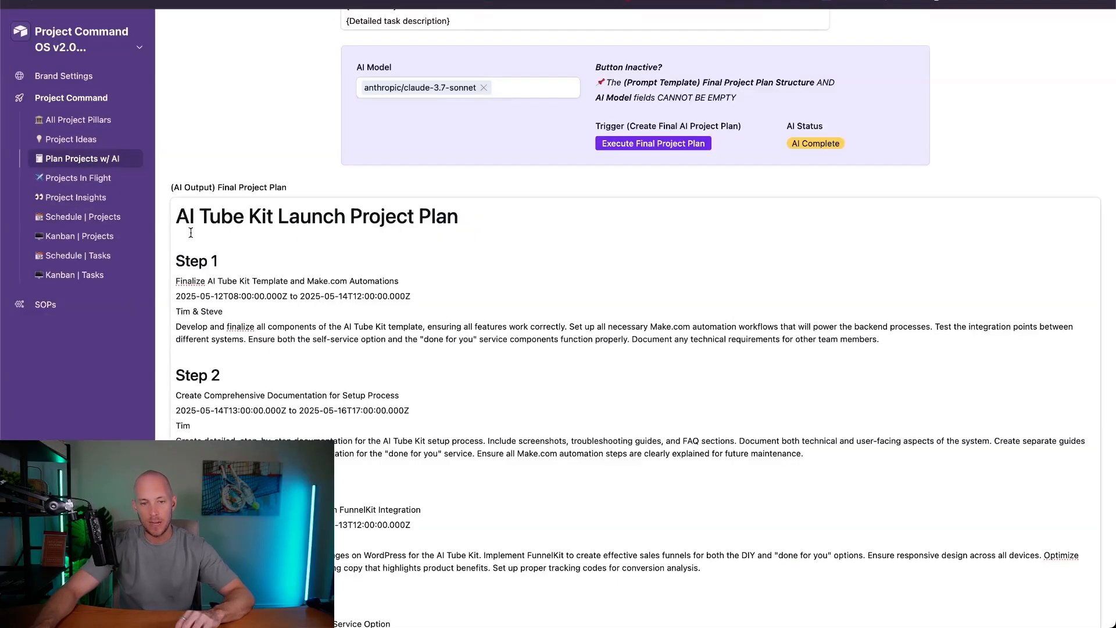
scroll(191, 233, "down", 2)
left_click_drag(175, 174, 982, 266)
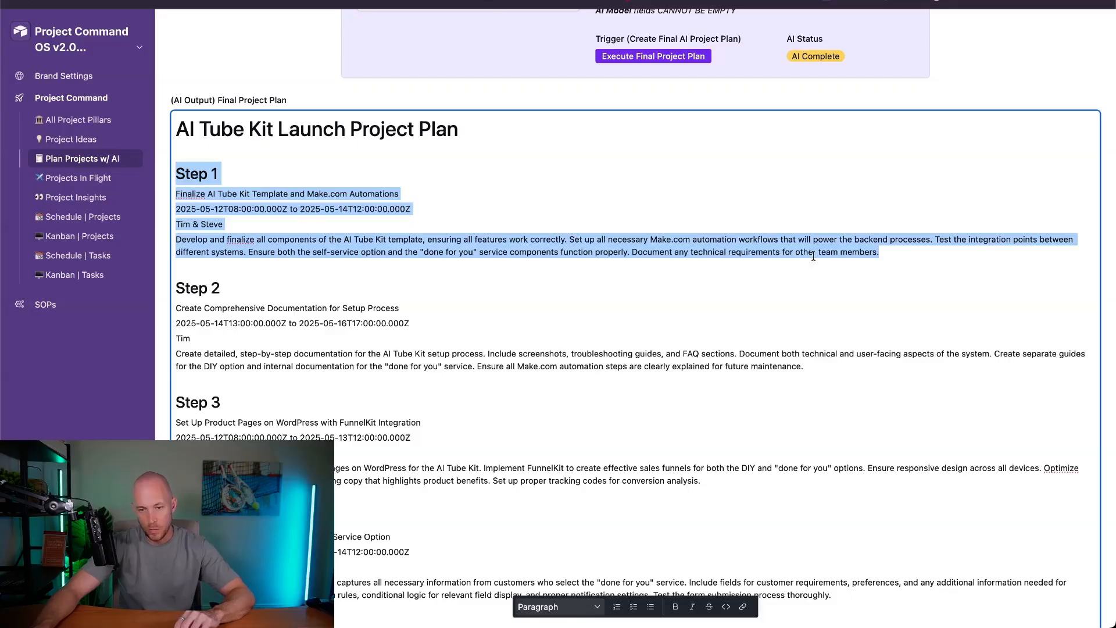
left_click(177, 338)
Step: View the Create Tasks and Final Project Plan scenarios in Make, and return to the final project plan in Airtable
key("ctrl+Tab")
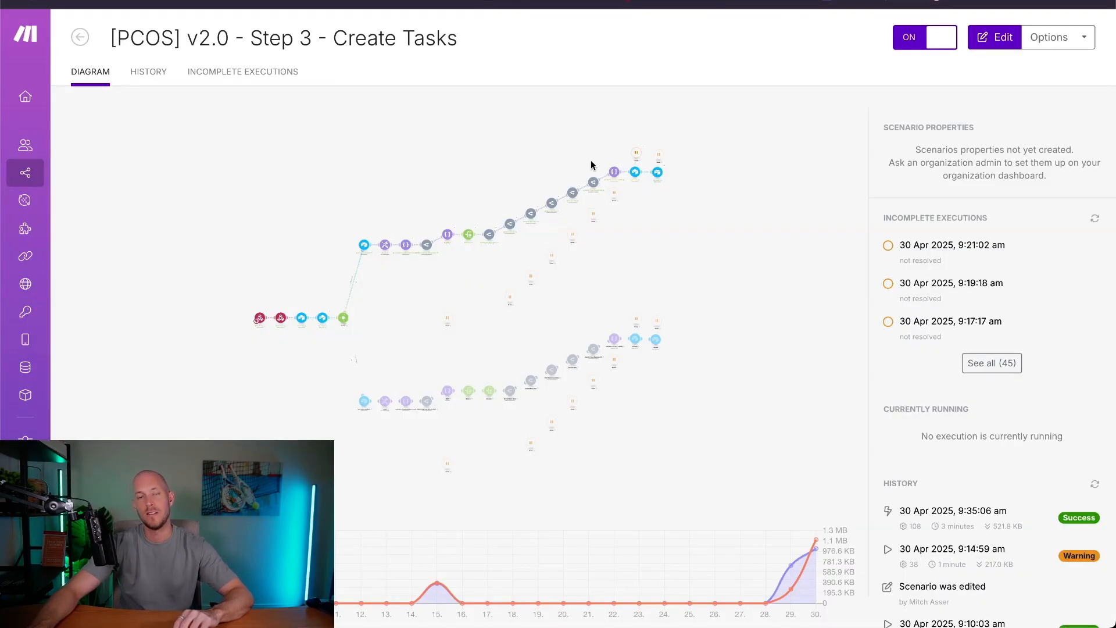
key("ctrl+shift+Tab")
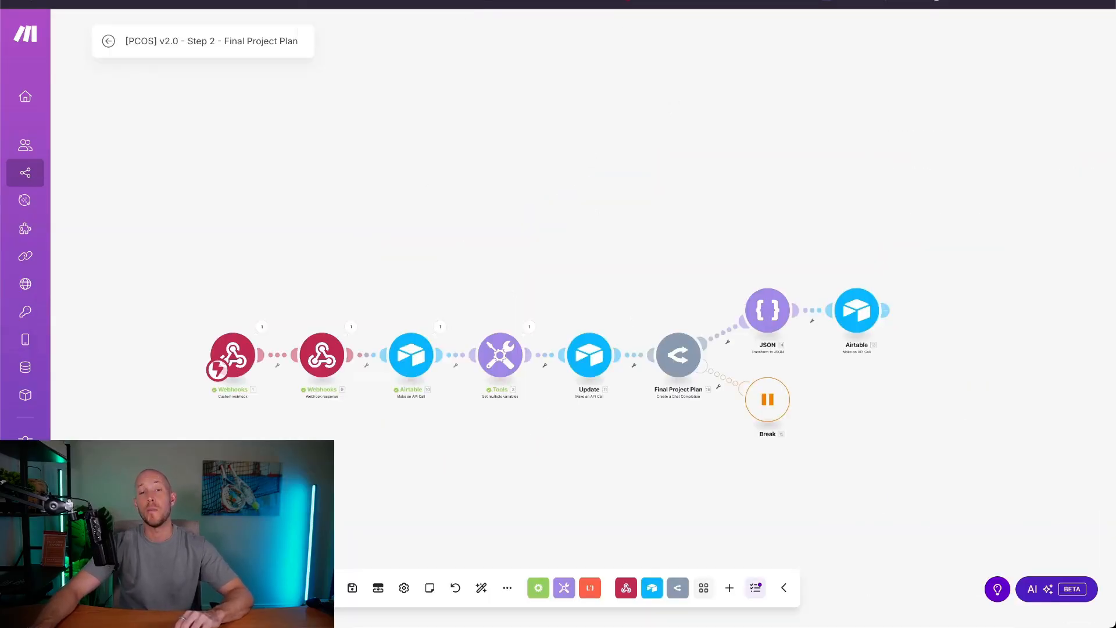
left_click(532, 1)
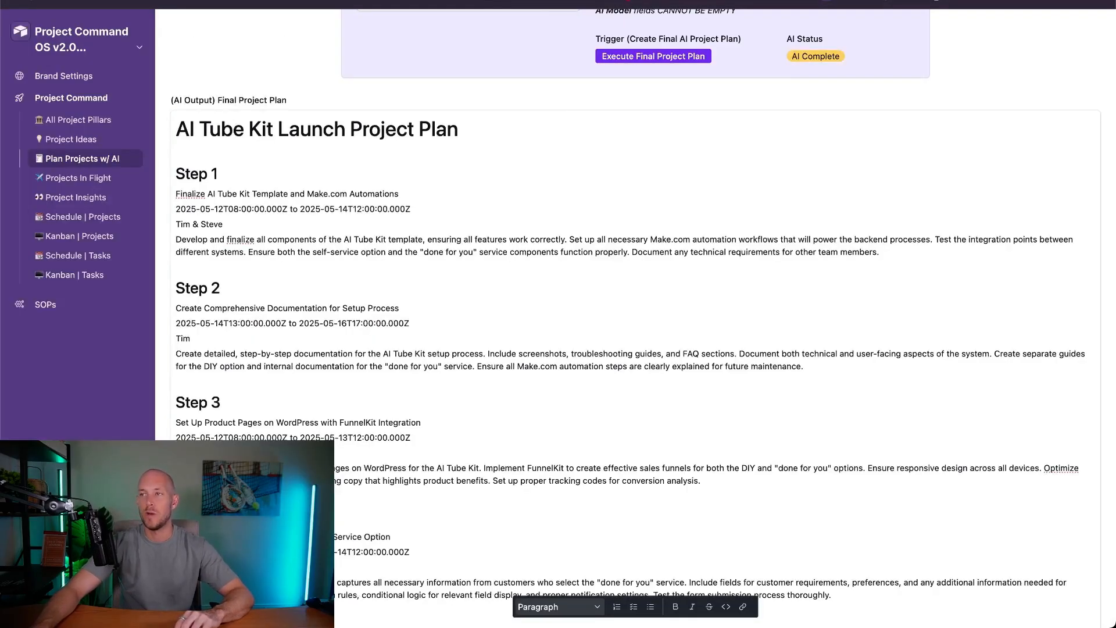